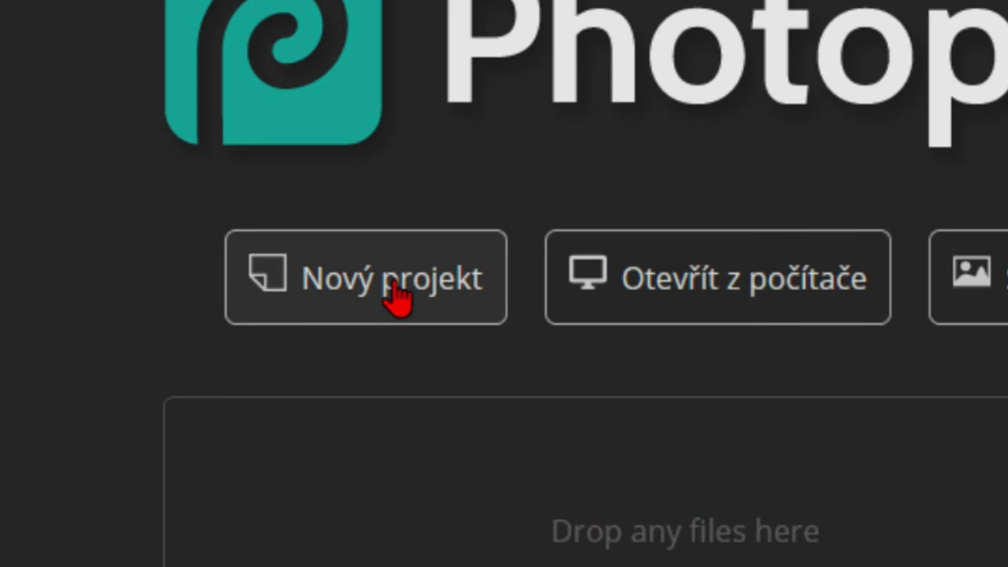
# Browse the templates, then create a 1280 × 720 px project with a white background
pyautogui.click(396, 295)
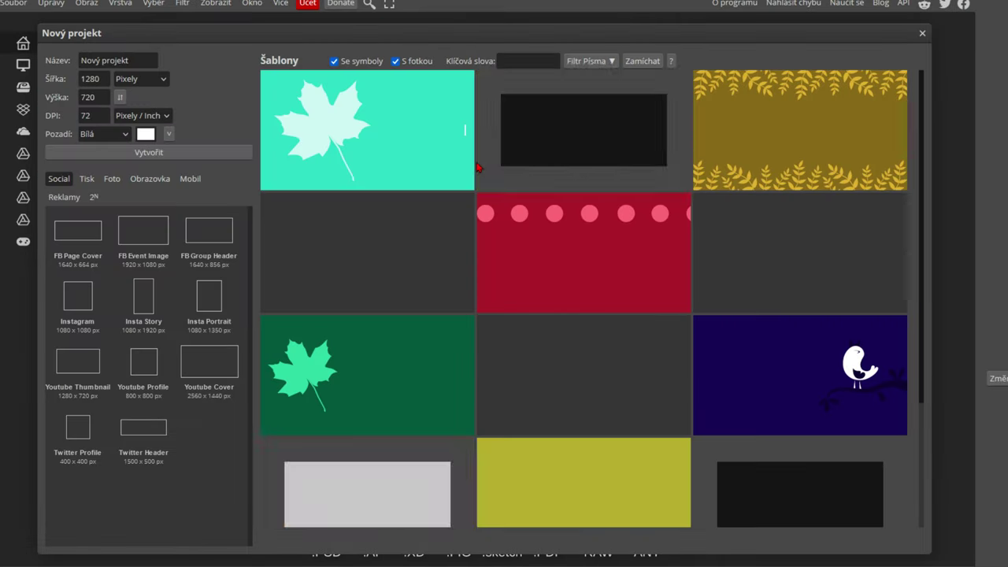
pyautogui.scroll(-5, 471, 327)
pyautogui.scroll(-5, 512, 315)
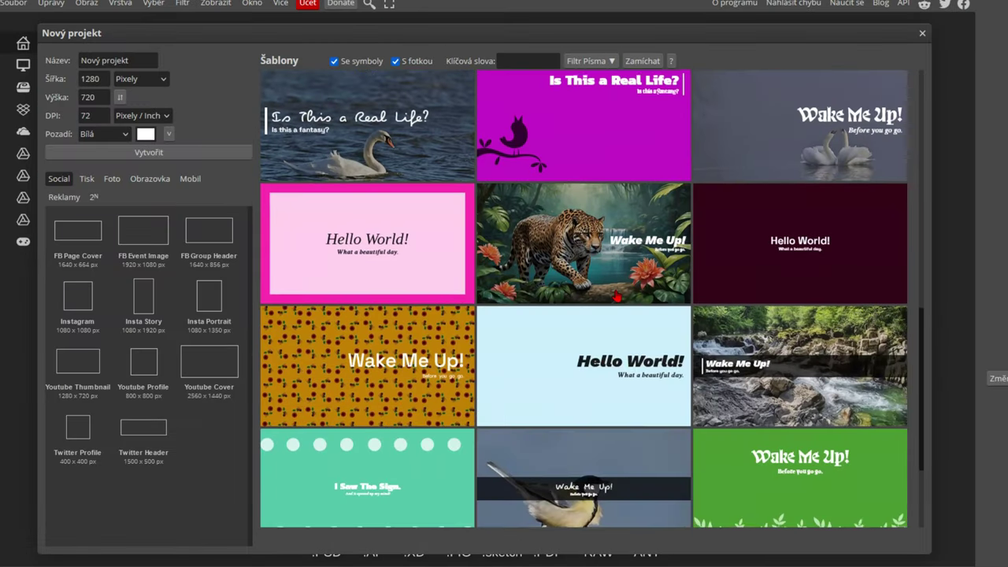
pyautogui.scroll(-5, 559, 303)
pyautogui.scroll(-5, 615, 287)
pyautogui.scroll(-5, 615, 288)
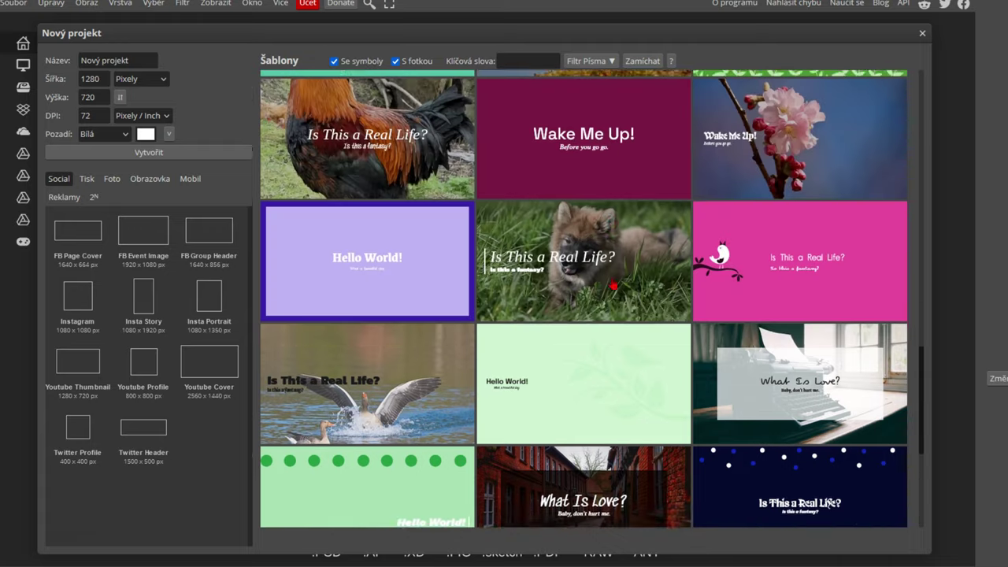
pyautogui.scroll(-5, 551, 299)
pyautogui.click(93, 79)
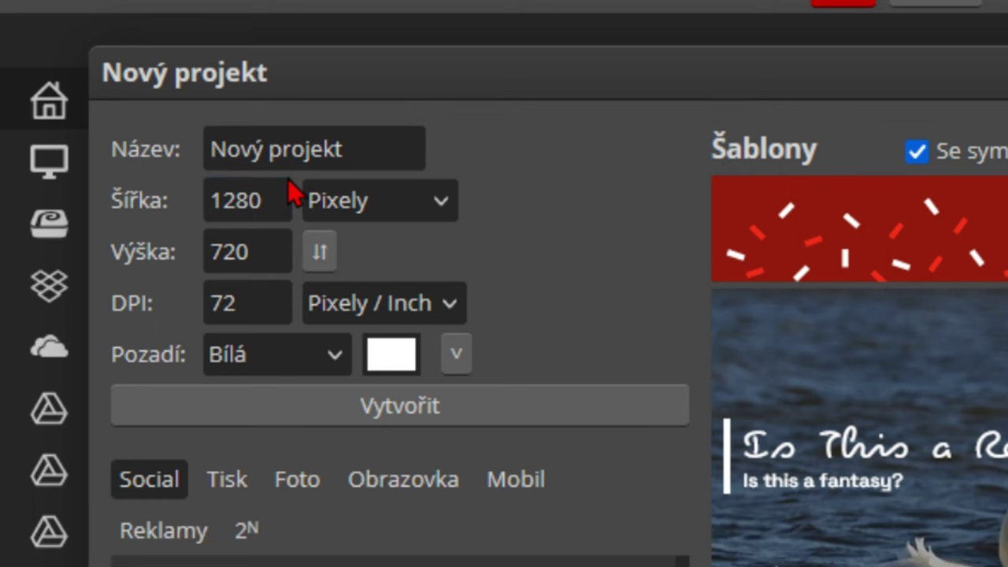
pyautogui.click(347, 354)
pyautogui.click(237, 233)
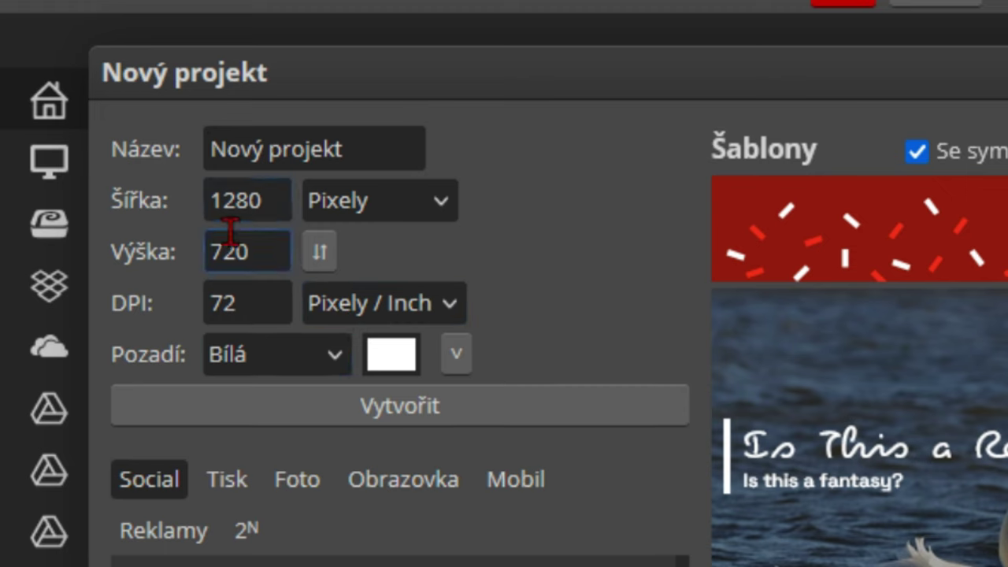
pyautogui.click(279, 190)
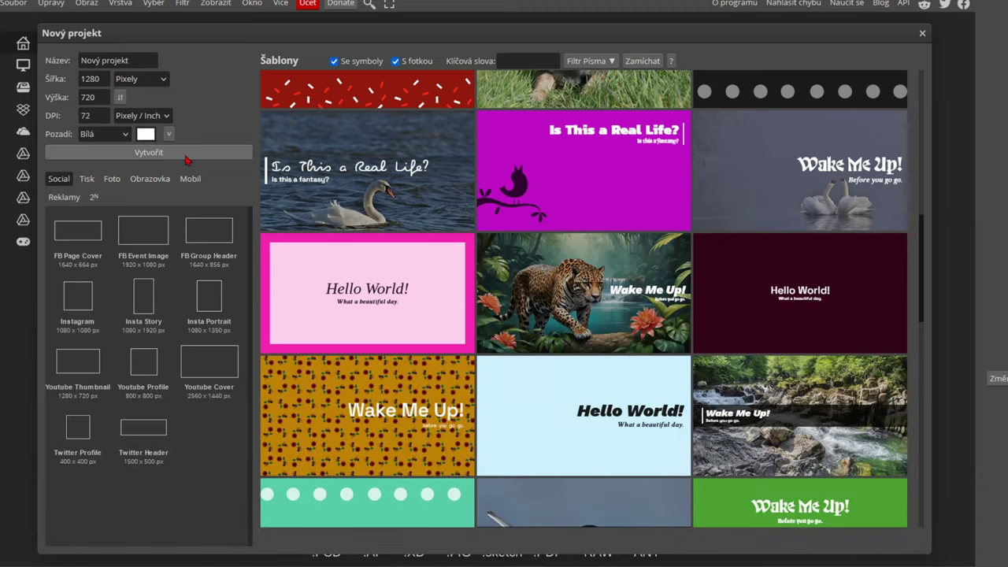
pyautogui.click(512, 405)
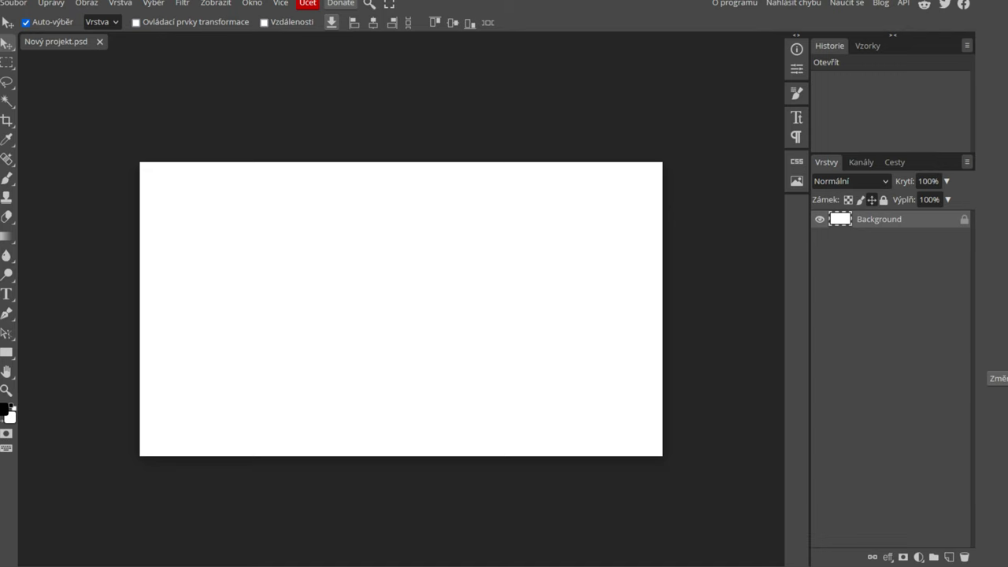
# Drop the pexels car photo onto the canvas, scale it to about 66%, and centre it
pyautogui.moveTo(292, 300); pyautogui.dragTo(378, 341)
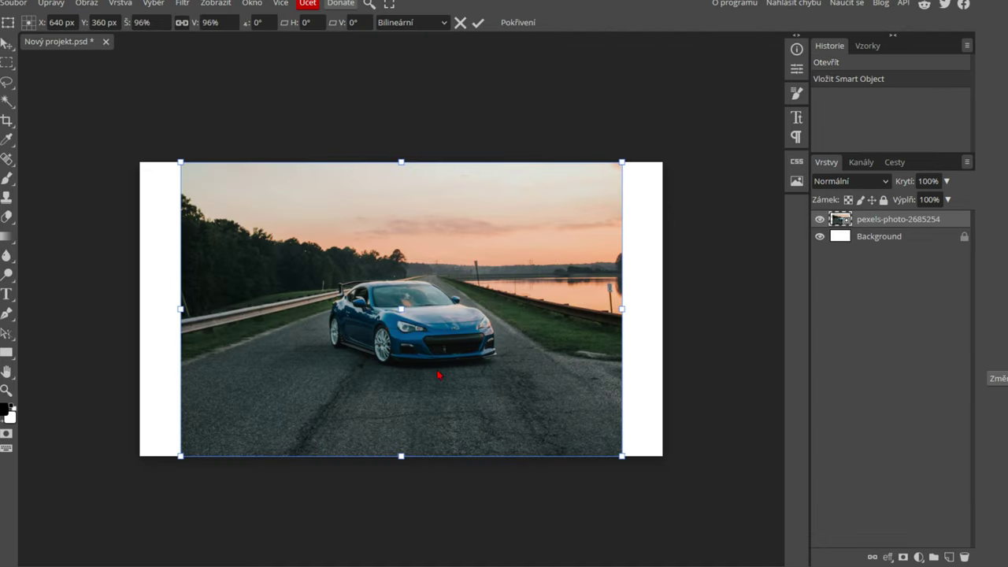
pyautogui.moveTo(434, 378); pyautogui.dragTo(442, 379)
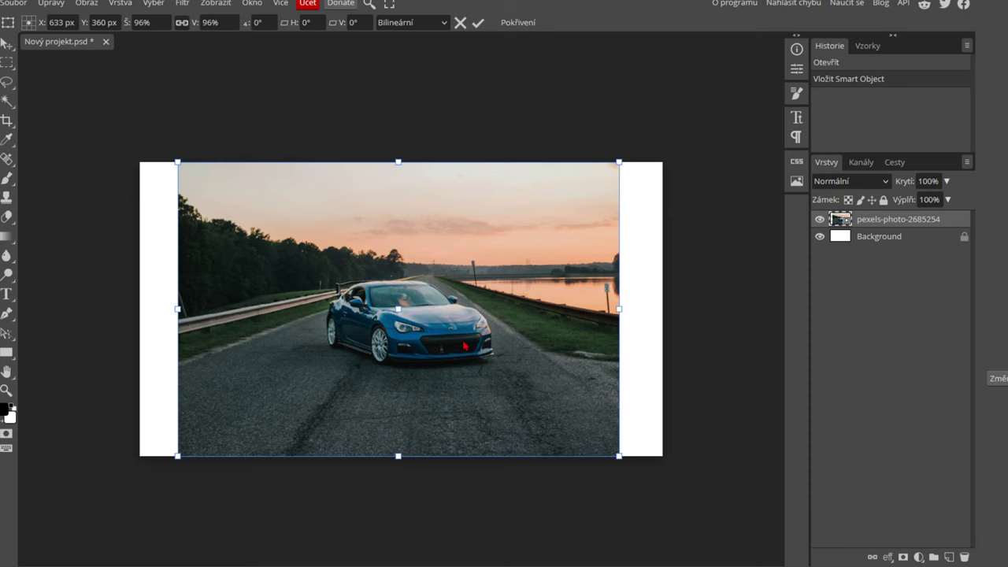
pyautogui.moveTo(619, 309)
pyautogui.mouseDown()
pyautogui.moveTo(465, 355)
pyautogui.moveTo(578, 365)
pyautogui.mouseUp()
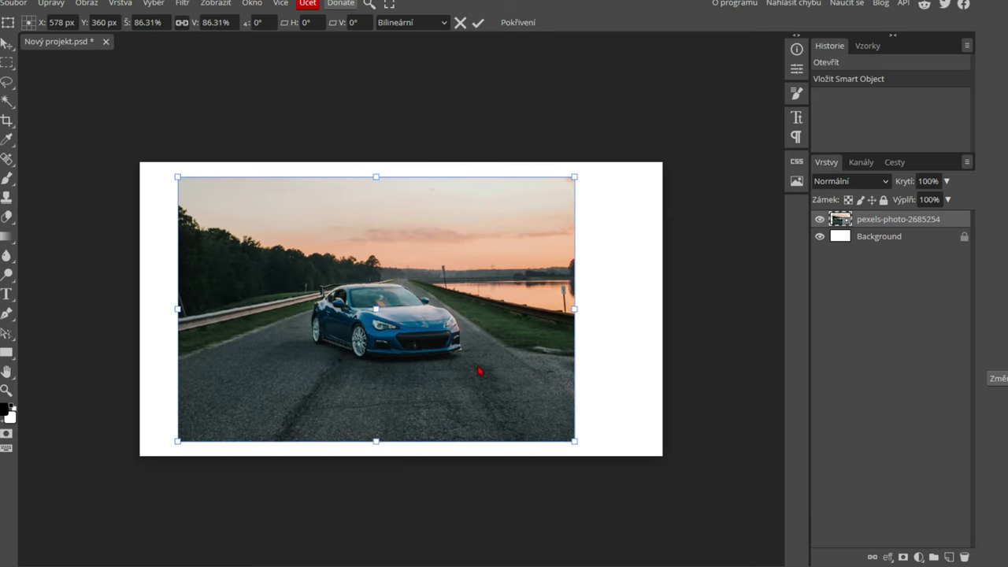
pyautogui.moveTo(477, 338); pyautogui.dragTo(551, 403)
pyautogui.moveTo(603, 312)
pyautogui.mouseDown()
pyautogui.moveTo(254, 331)
pyautogui.moveTo(566, 329)
pyautogui.mouseUp()
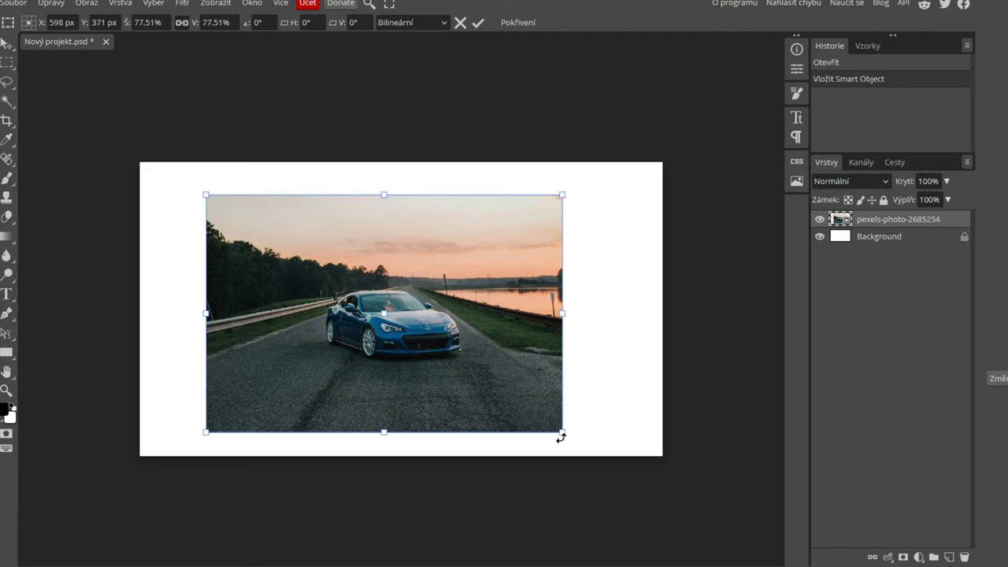
pyautogui.moveTo(562, 432)
pyautogui.mouseDown()
pyautogui.moveTo(451, 390)
pyautogui.moveTo(394, 315)
pyautogui.moveTo(460, 363)
pyautogui.mouseUp()
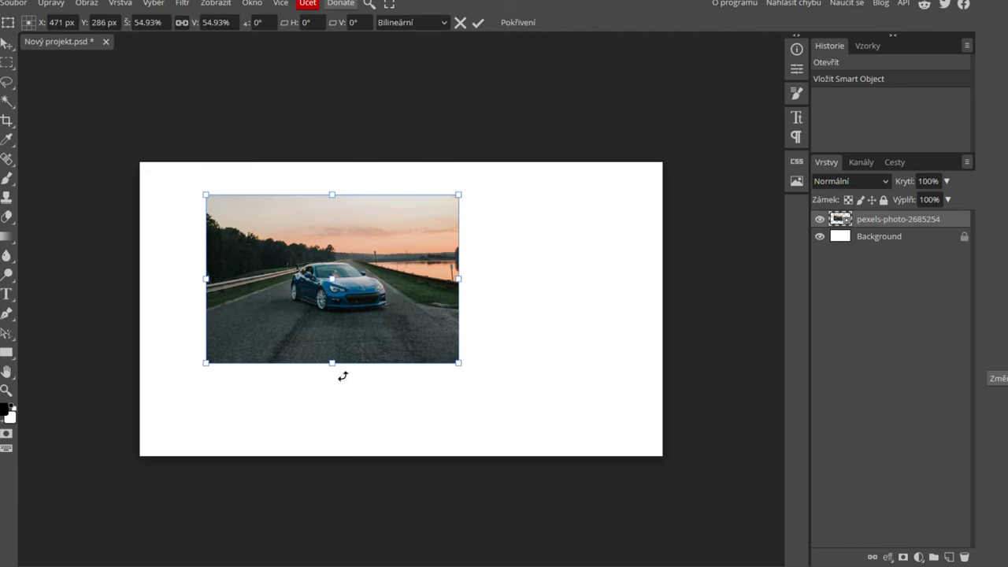
pyautogui.moveTo(332, 363)
pyautogui.mouseDown()
pyautogui.moveTo(333, 389)
pyautogui.moveTo(334, 354)
pyautogui.mouseUp()
pyautogui.moveTo(454, 354); pyautogui.dragTo(522, 396)
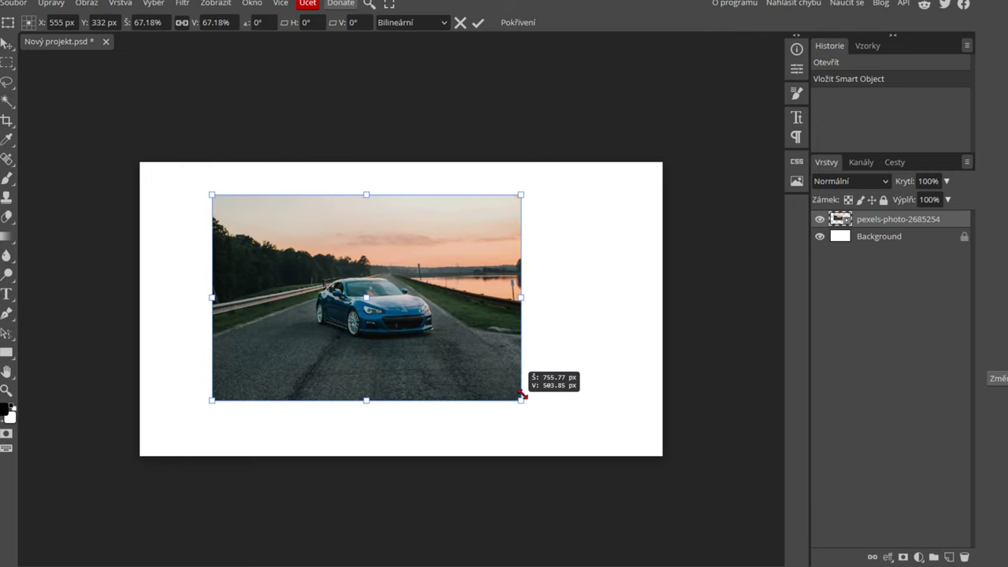
pyautogui.moveTo(522, 297)
pyautogui.mouseDown()
pyautogui.moveTo(443, 292)
pyautogui.moveTo(518, 297)
pyautogui.mouseUp()
pyautogui.moveTo(373, 294); pyautogui.dragTo(416, 294)
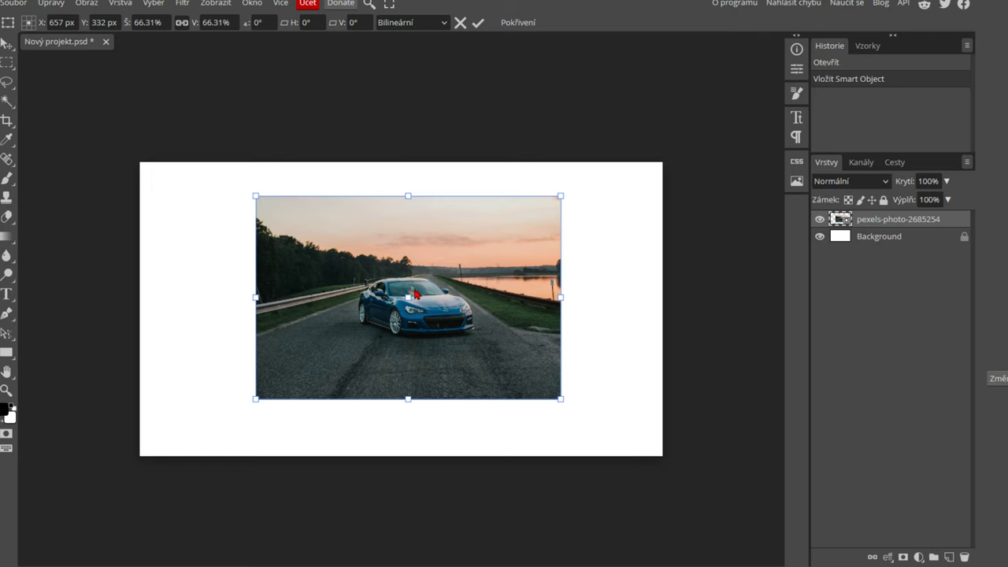
pyautogui.click(478, 22)
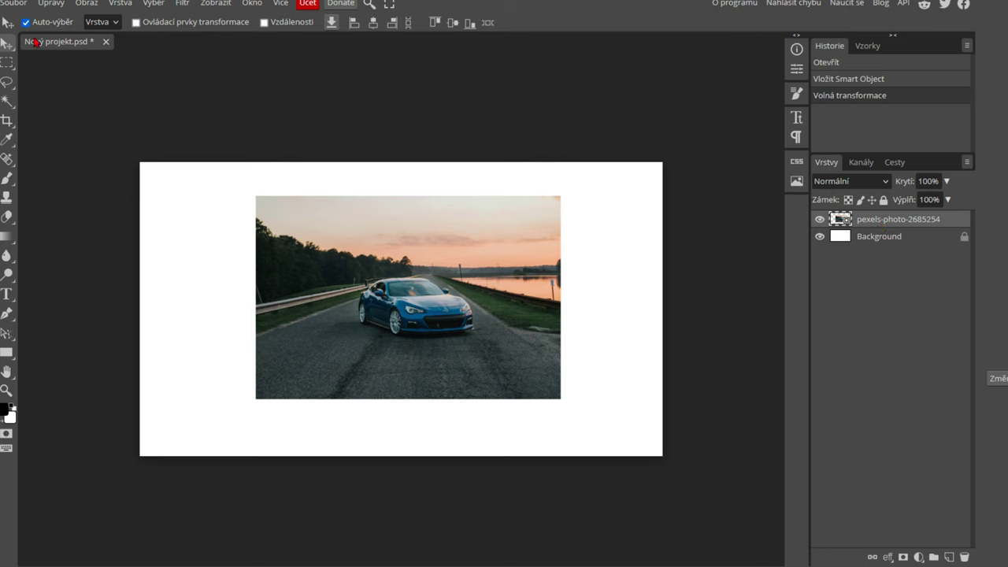
# Free-transform the car photo to about 65% and move it up toward the left side
pyautogui.click(16, 4)
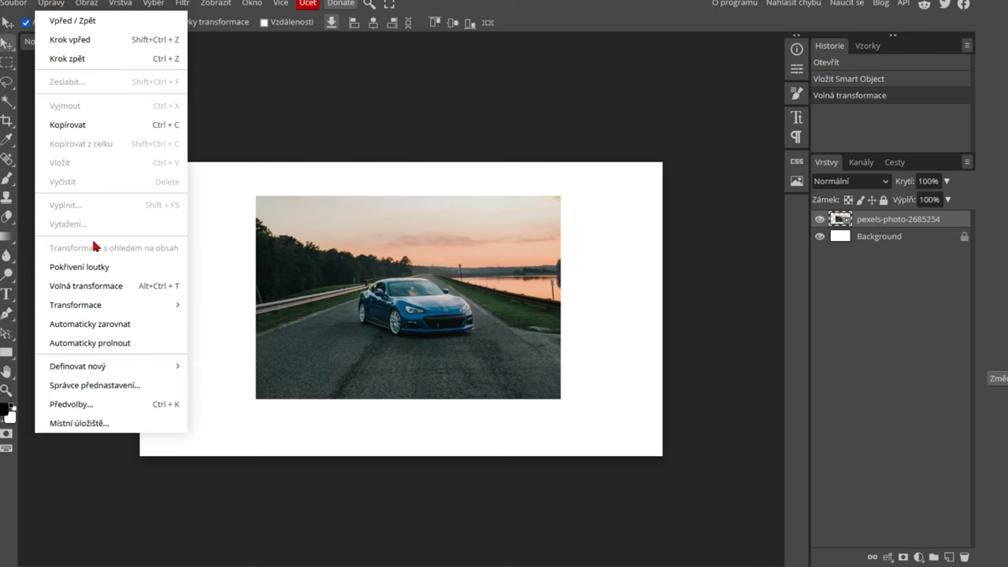
pyautogui.moveTo(75, 305)
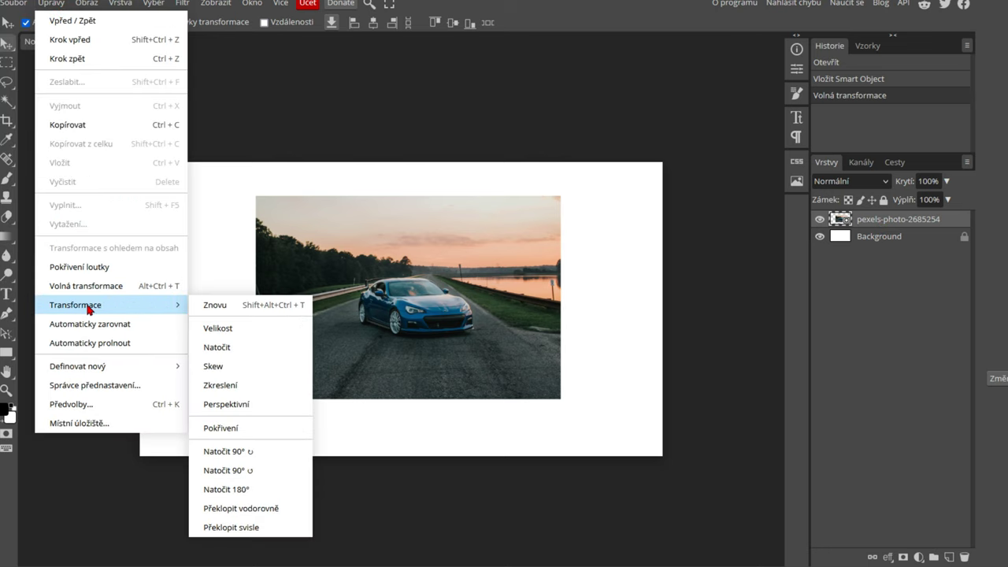
pyautogui.click(86, 286)
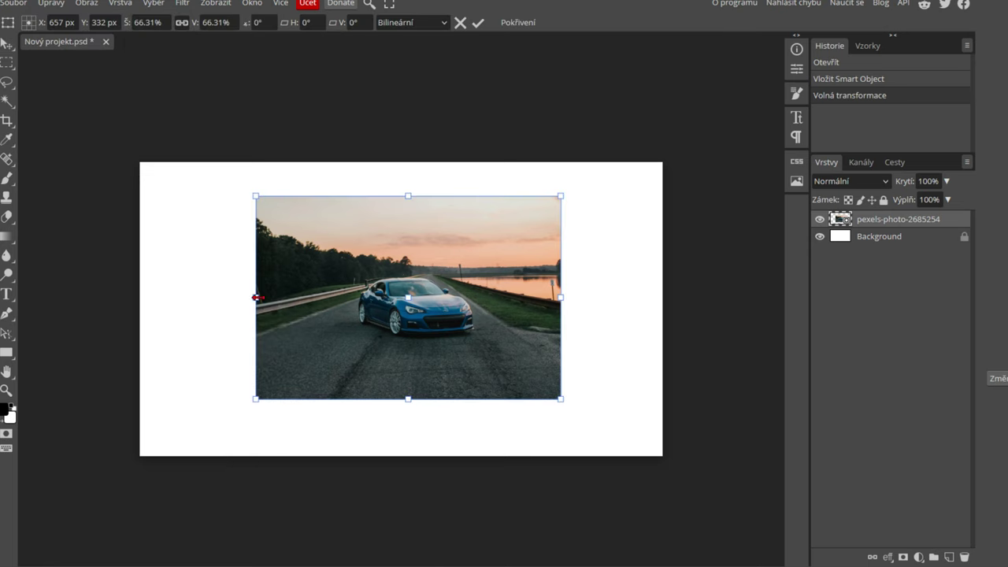
pyautogui.moveTo(256, 297)
pyautogui.mouseDown()
pyautogui.moveTo(344, 293)
pyautogui.moveTo(261, 298)
pyautogui.mouseUp()
pyautogui.moveTo(359, 337); pyautogui.dragTo(333, 346)
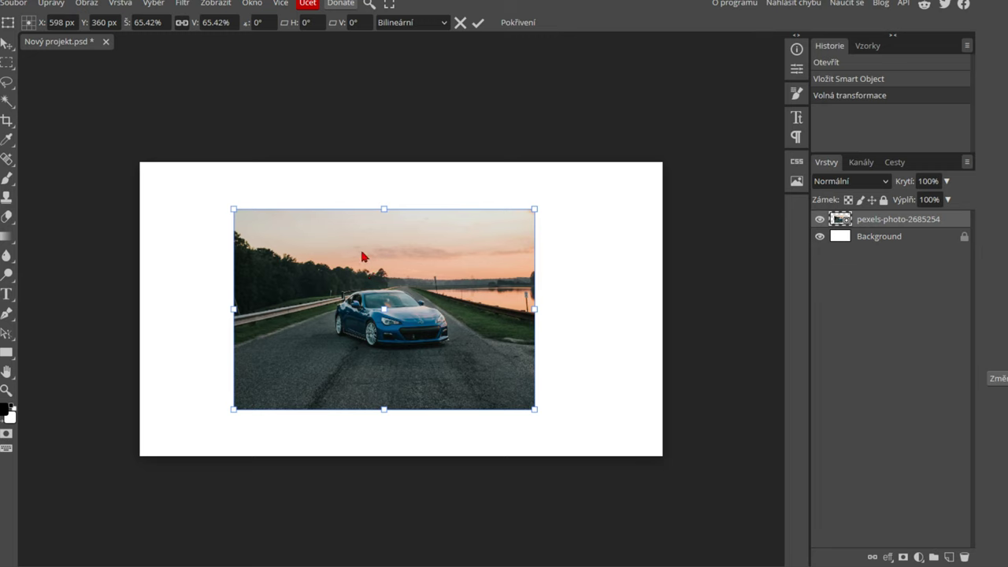
pyautogui.moveTo(396, 349); pyautogui.dragTo(308, 387)
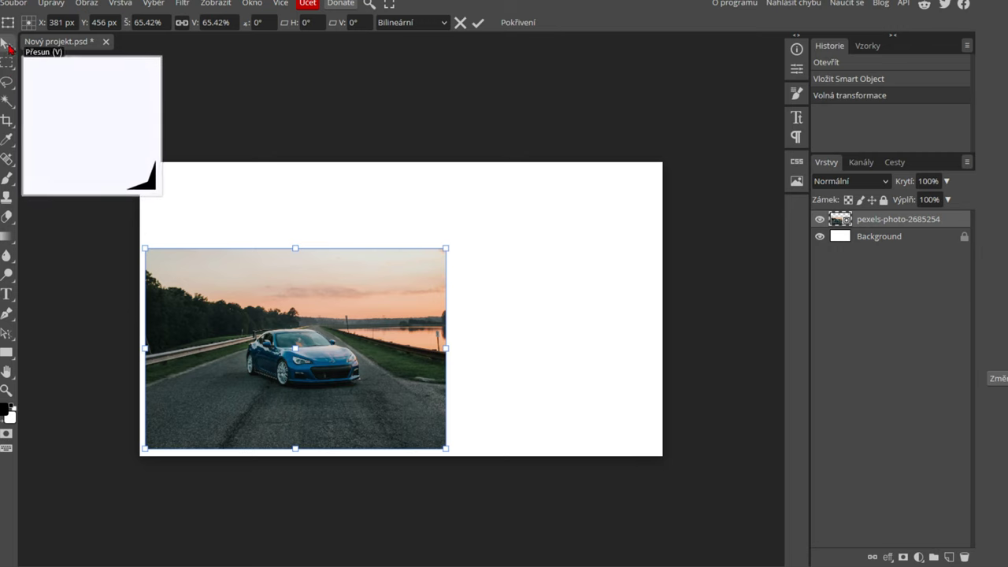
pyautogui.click(6, 46)
pyautogui.moveTo(274, 323); pyautogui.dragTo(279, 293)
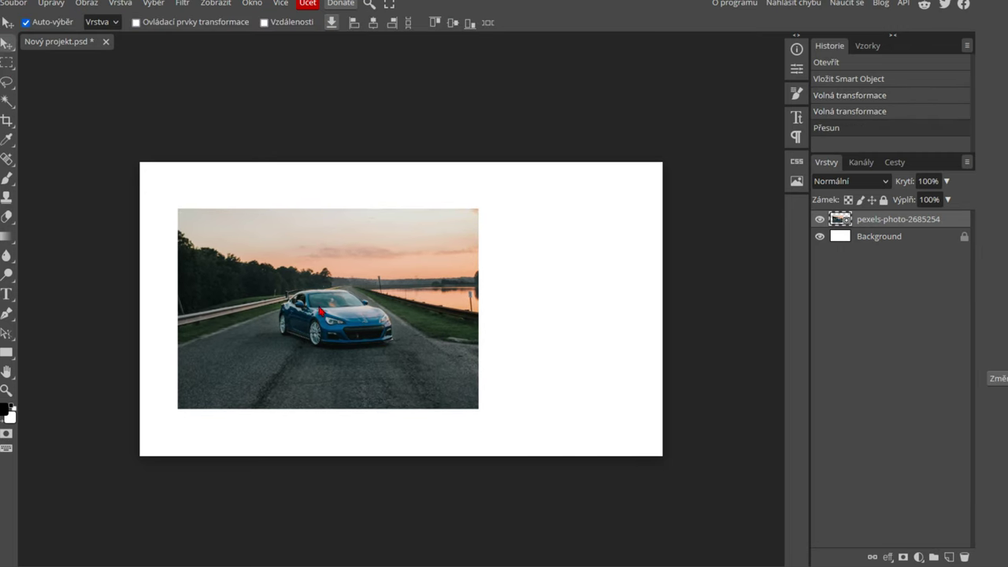
# Choose the Magic Wand tool and zoom in on the car
pyautogui.click(8, 65)
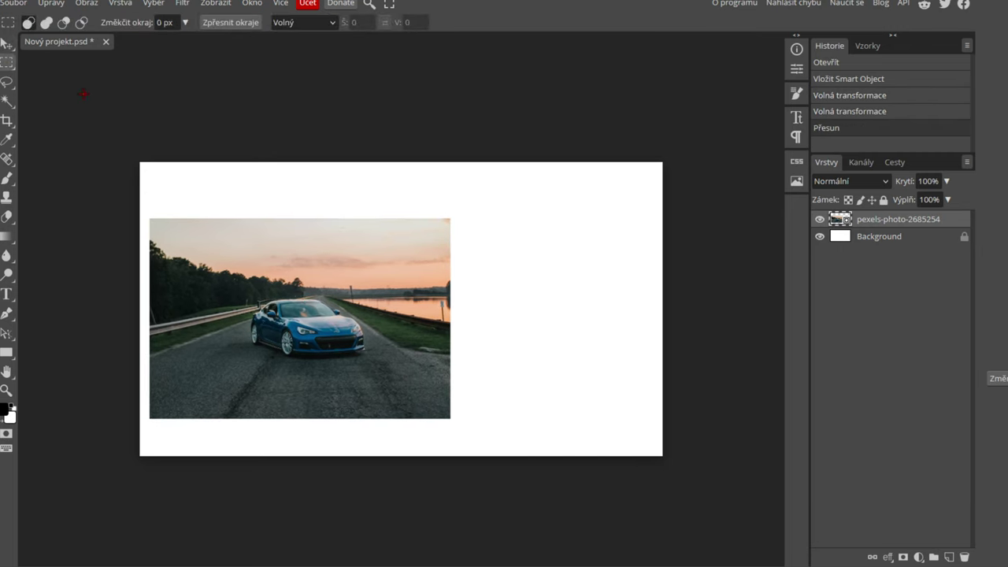
pyautogui.click(7, 101)
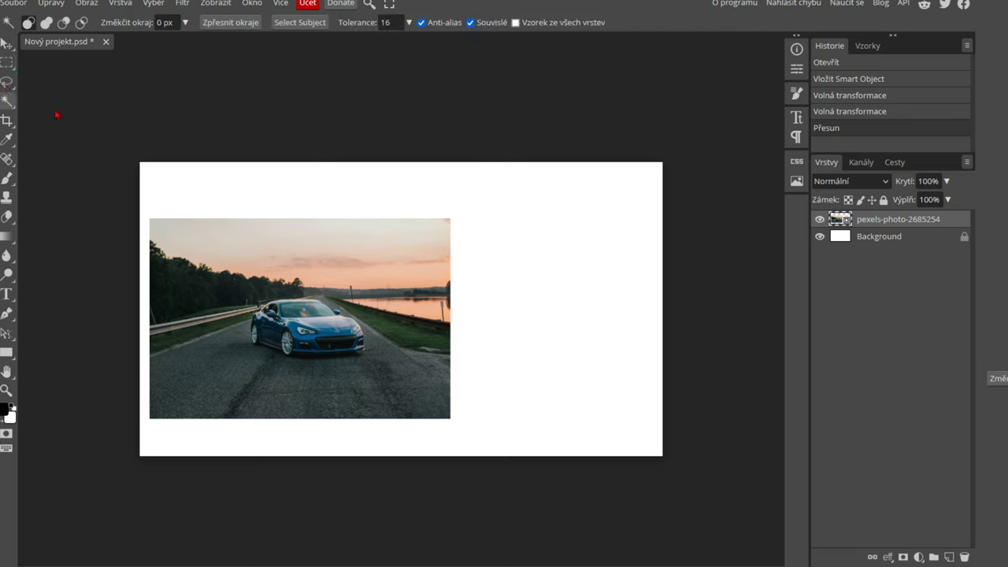
pyautogui.rightClick(8, 102)
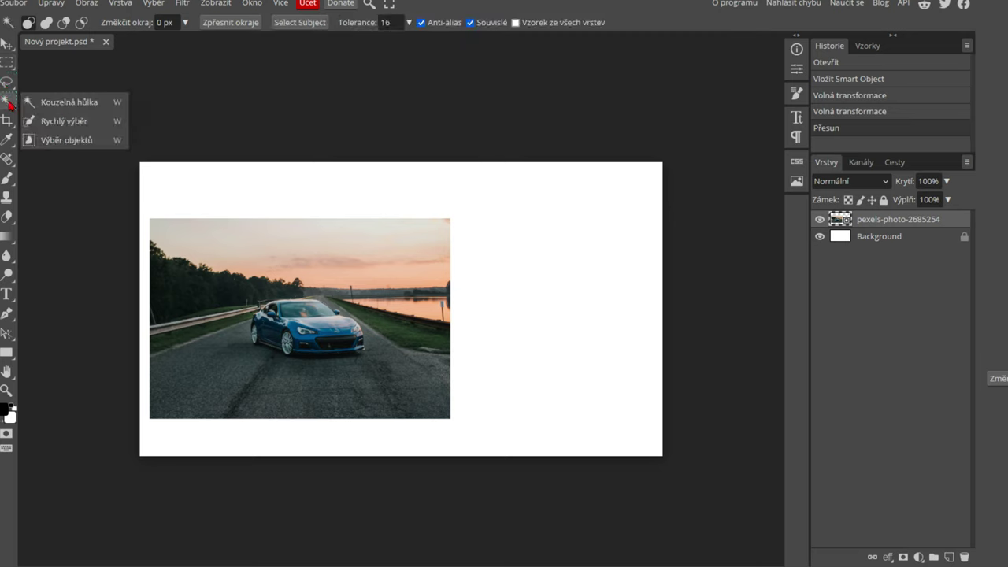
pyautogui.click(83, 103)
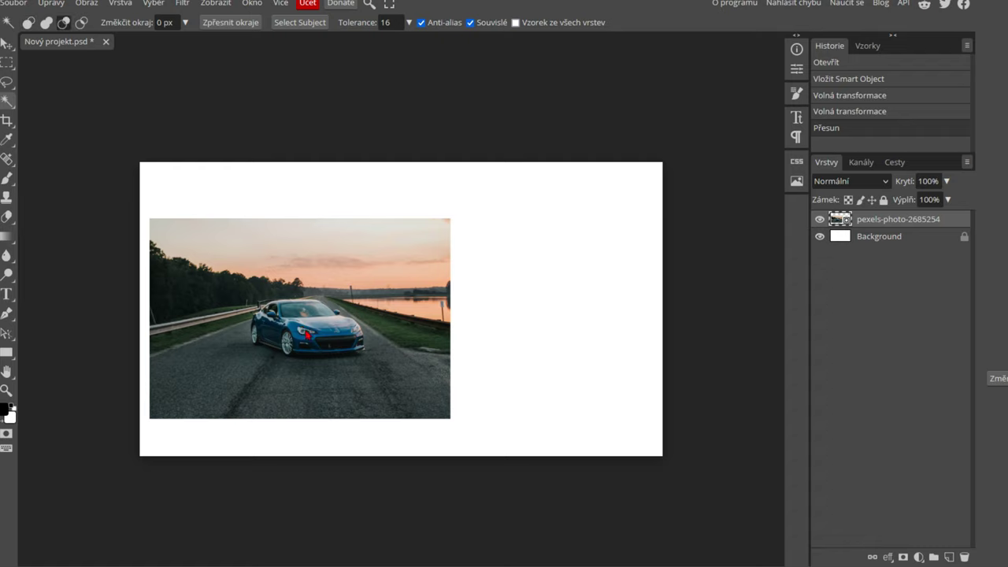
pyautogui.scroll(2, 307, 334)
pyautogui.scroll(2, 300, 336)
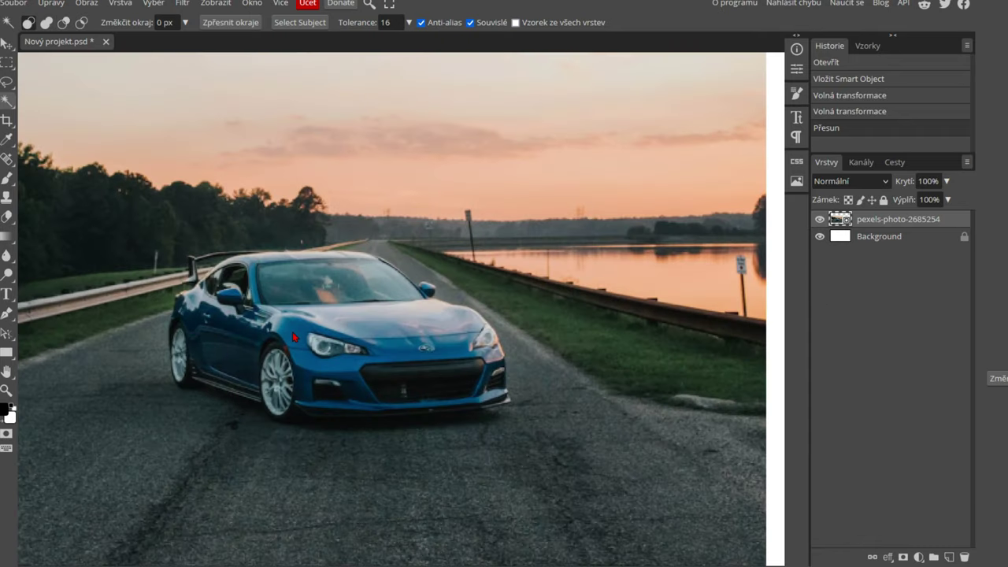
pyautogui.scroll(-2, 293, 337)
pyautogui.scroll(-2, 292, 340)
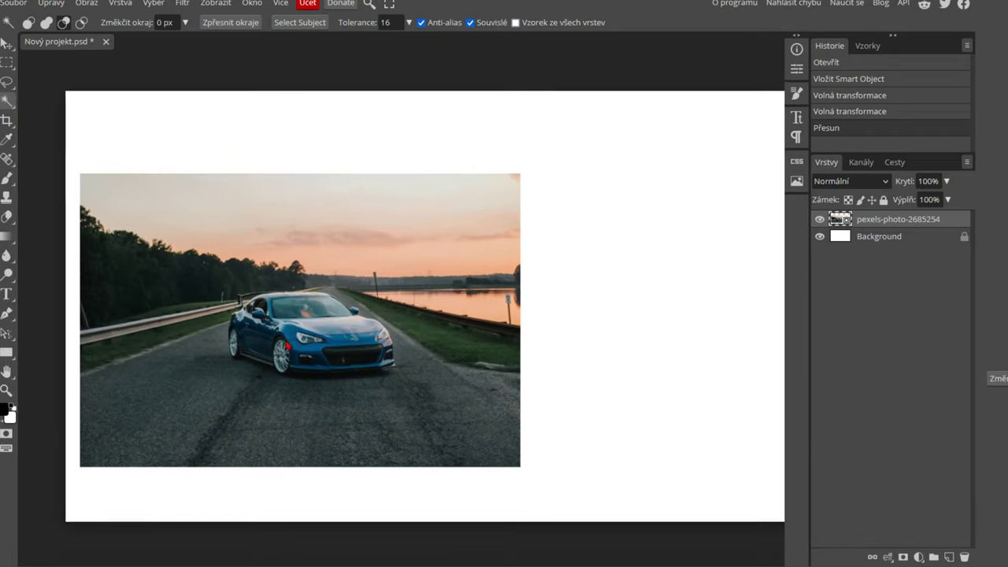
pyautogui.press('alt')
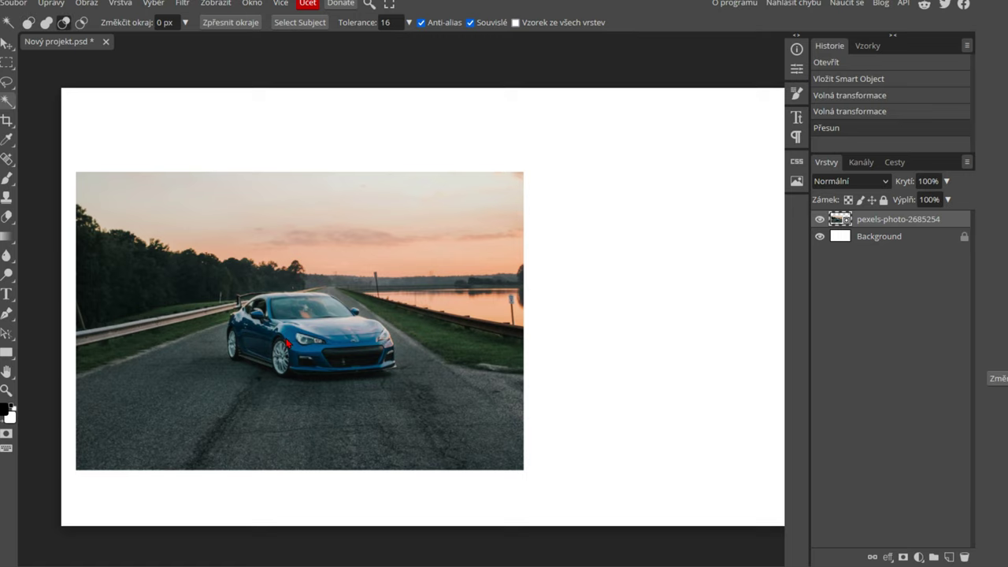
pyautogui.scroll(2, 284, 340)
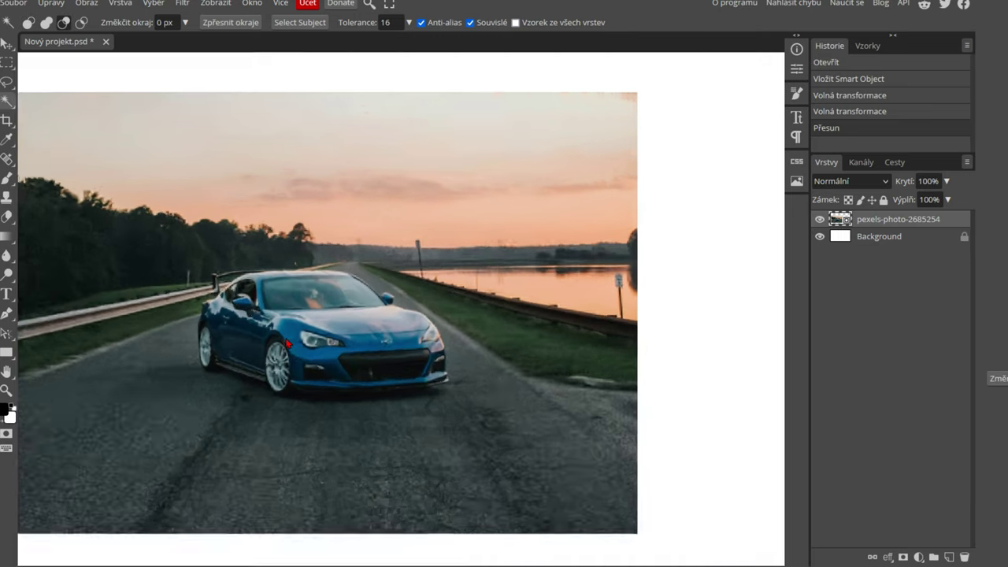
pyautogui.scroll(-1, 284, 341)
pyautogui.scroll(2, 284, 340)
pyautogui.scroll(1, 261, 295)
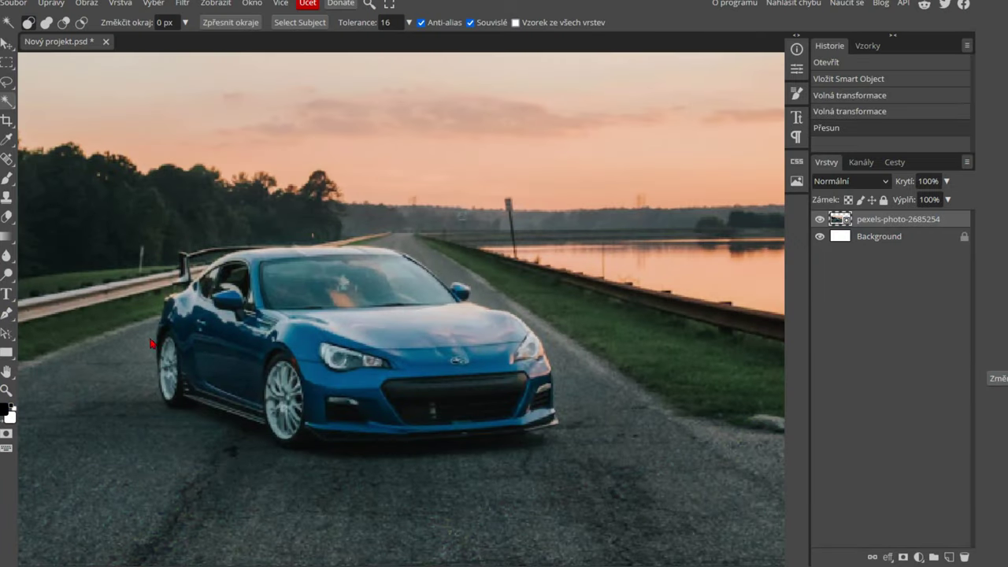
# Make magic wand selections across the car's blue body, hood and the sky
pyautogui.click(153, 346)
pyautogui.click(243, 366)
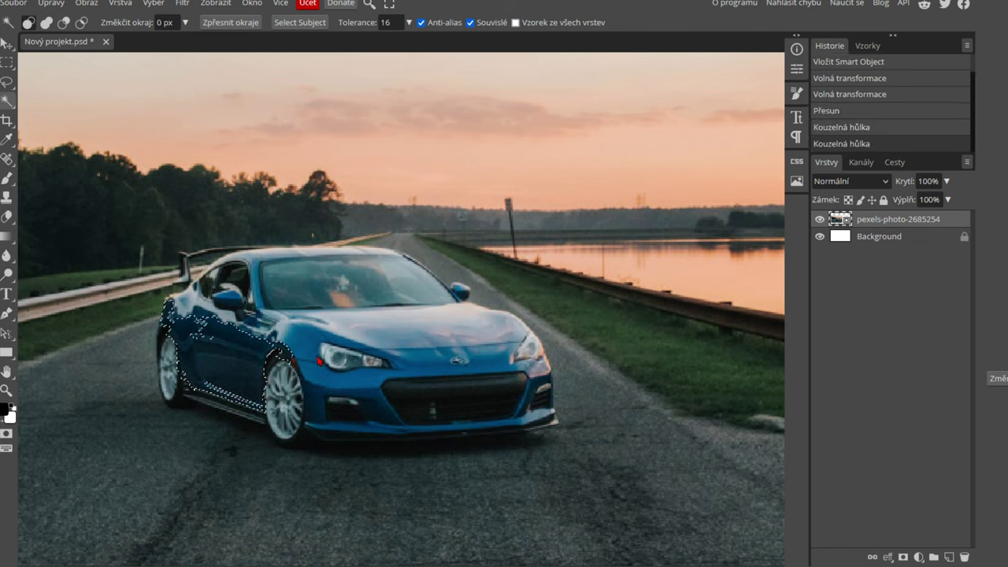
pyautogui.click(319, 360)
pyautogui.click(389, 322)
pyautogui.click(433, 346)
pyautogui.click(465, 356)
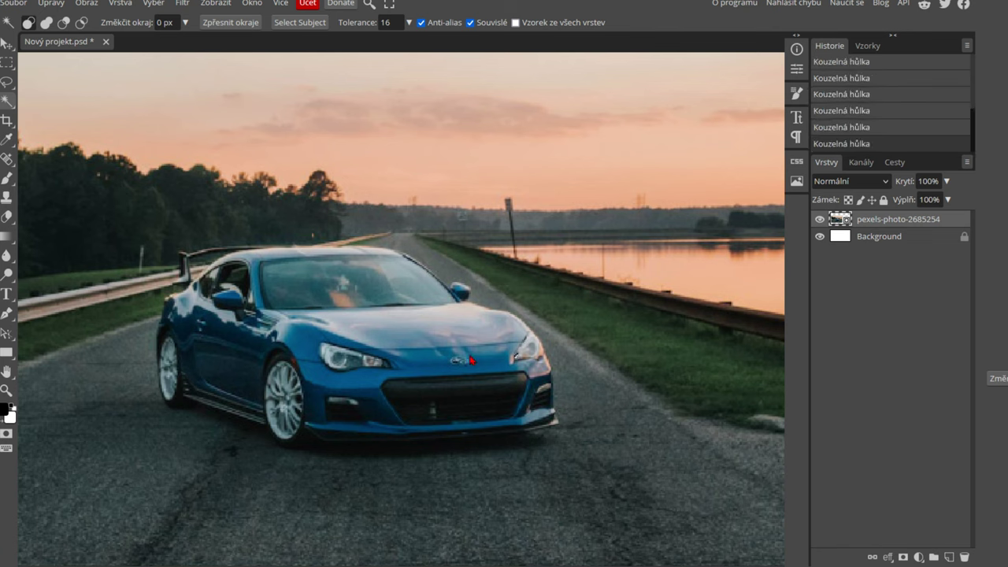
pyautogui.click(472, 360)
pyautogui.click(402, 350)
pyautogui.click(387, 329)
pyautogui.click(441, 335)
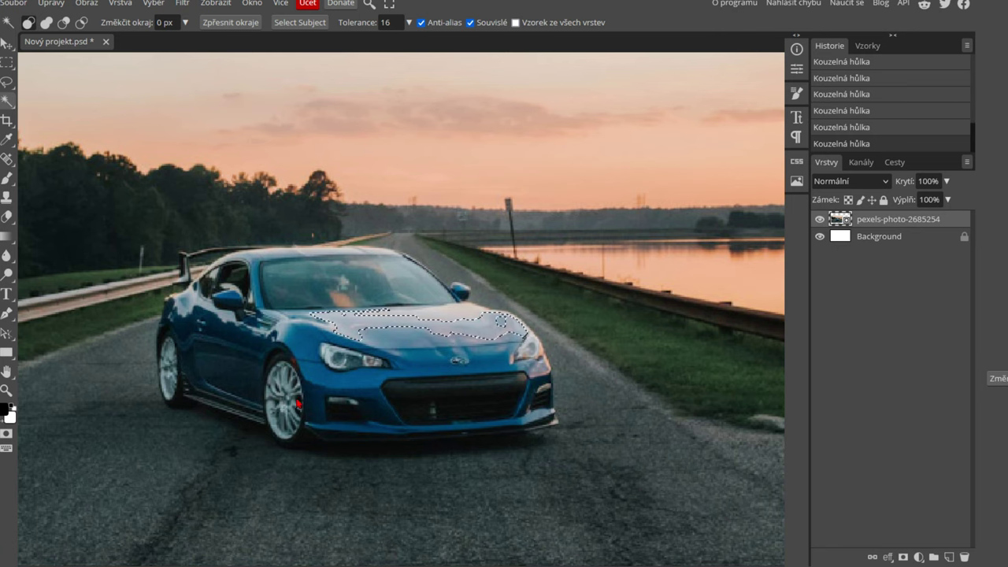
pyautogui.click(315, 111)
# Select the front bumper area beside the front-left wheel with the wand
pyautogui.scroll(-2, 542, 387)
pyautogui.scroll(-1, 542, 387)
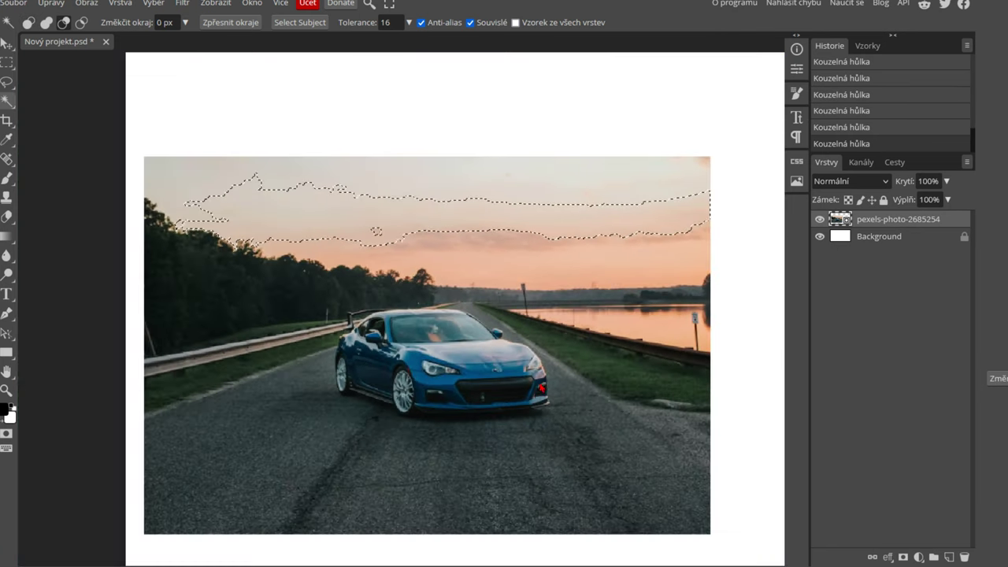
pyautogui.scroll(1, 542, 387)
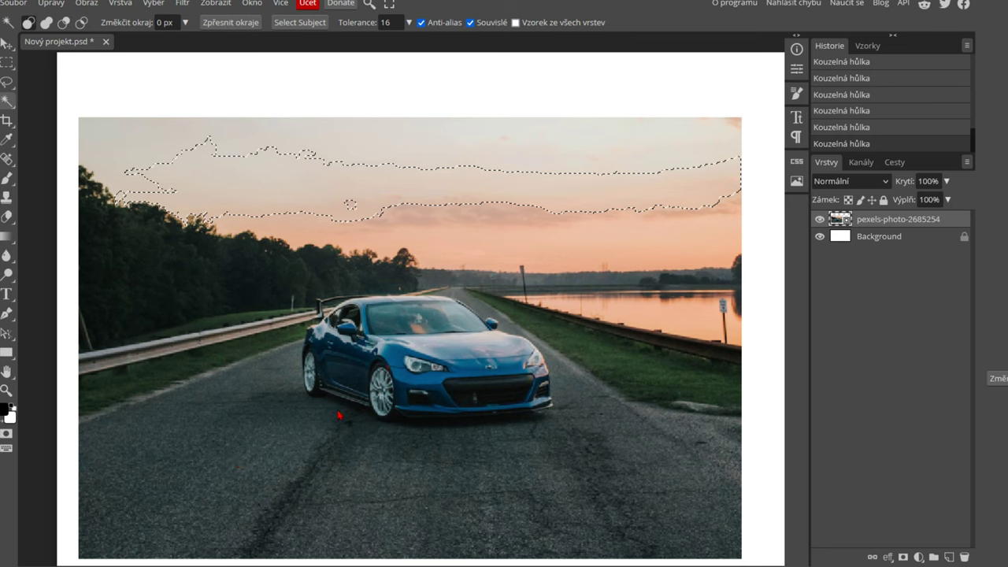
pyautogui.click(426, 405)
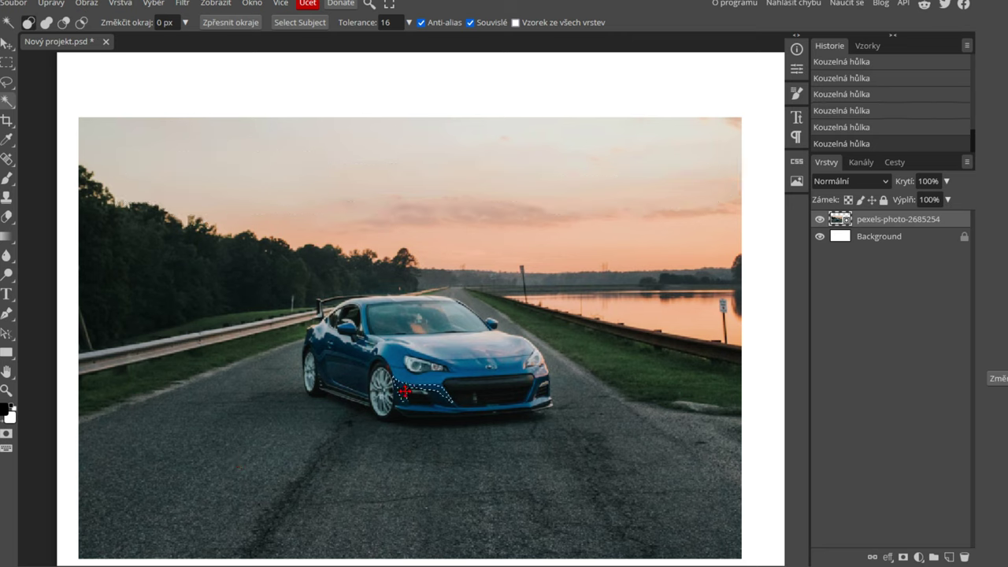
pyautogui.scroll(1, 404, 390)
pyautogui.scroll(1, 404, 390)
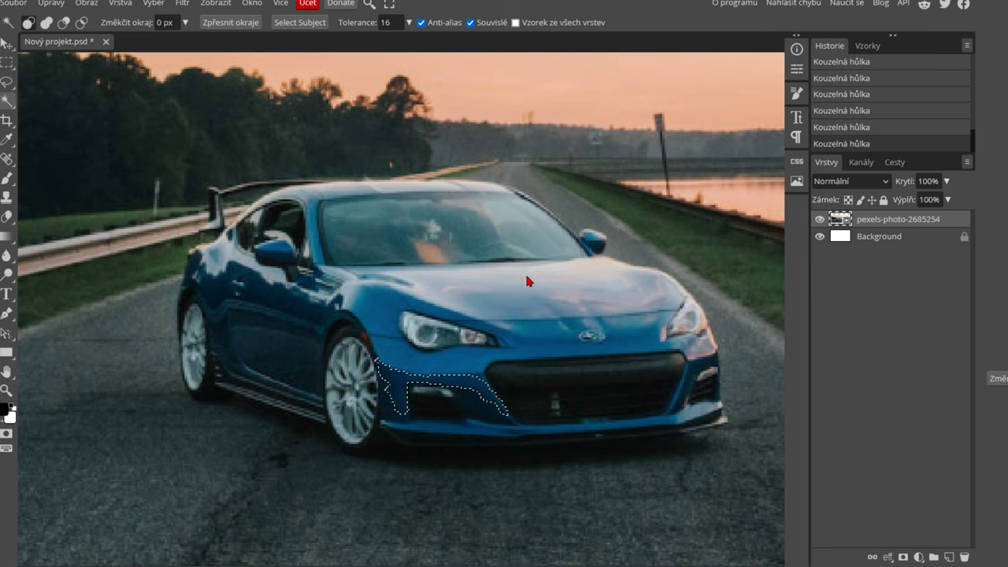
# Copy the bumper selection to a new layer and move it to the right roadside
pyautogui.hotkey('ctrl', 'c')
pyautogui.hotkey('ctrl', 'v')
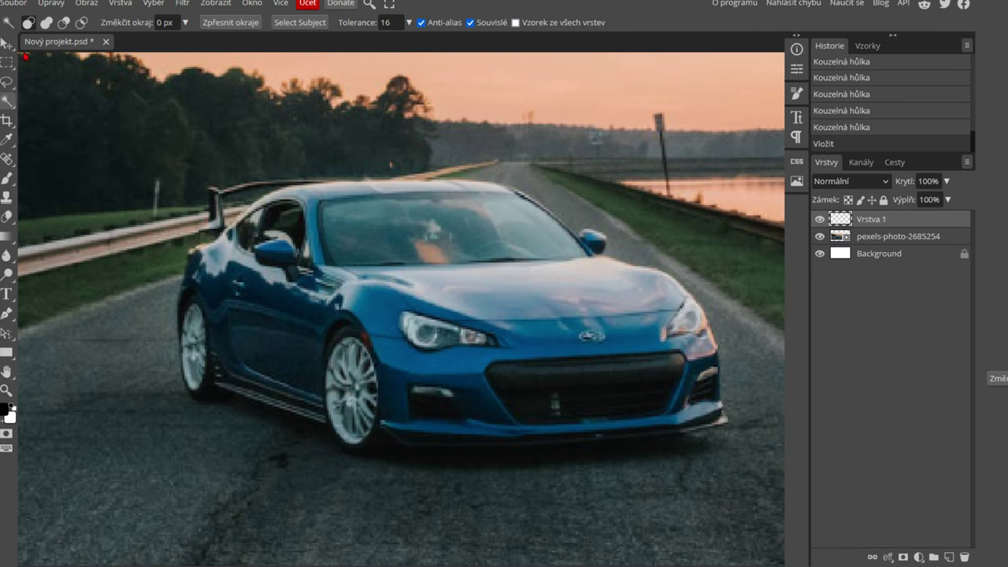
pyautogui.press('v')
pyautogui.moveTo(455, 344)
pyautogui.mouseDown()
pyautogui.moveTo(442, 340)
pyautogui.moveTo(572, 90)
pyautogui.mouseUp()
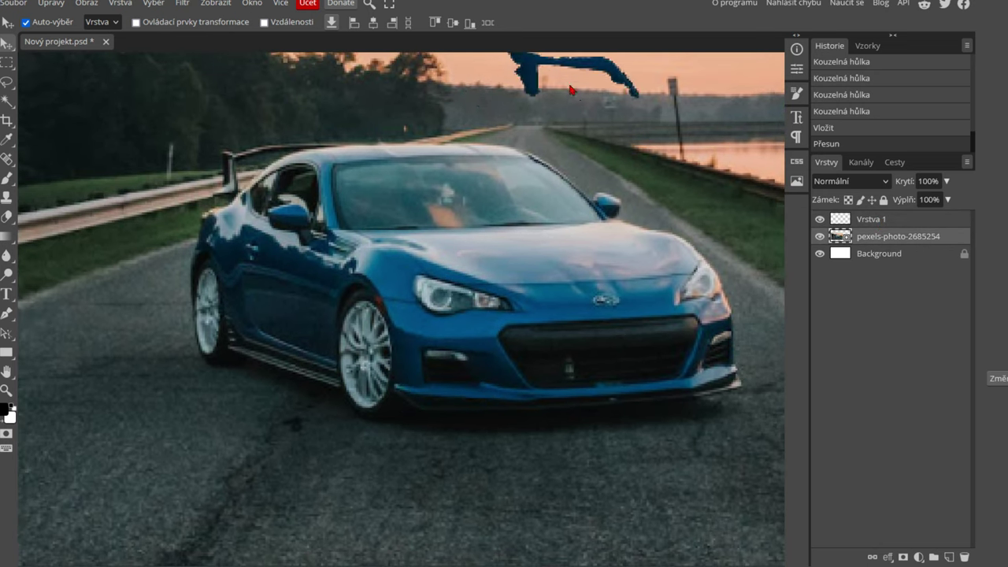
pyautogui.moveTo(572, 90); pyautogui.dragTo(658, 153)
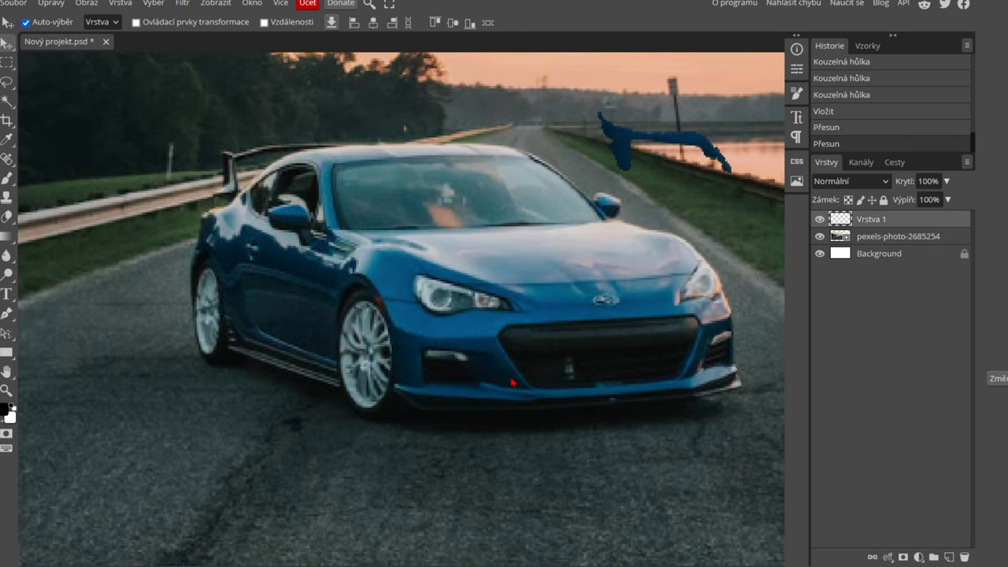
# Outline the whole car with the Magnetic Lasso, discarding a stray small selection
pyautogui.click(9, 82)
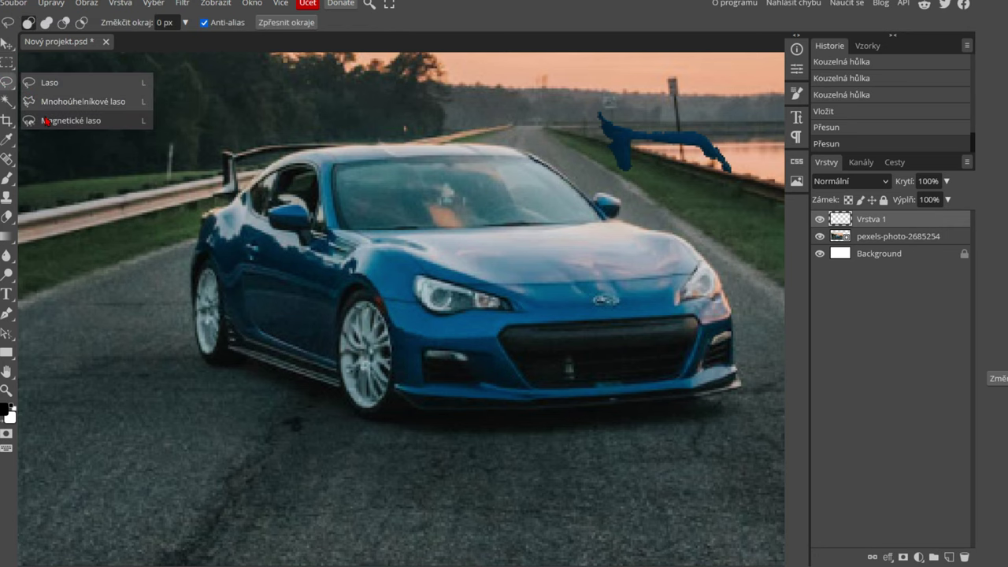
pyautogui.click(46, 121)
pyautogui.scroll(-3, 284, 162)
pyautogui.scroll(5, 292, 160)
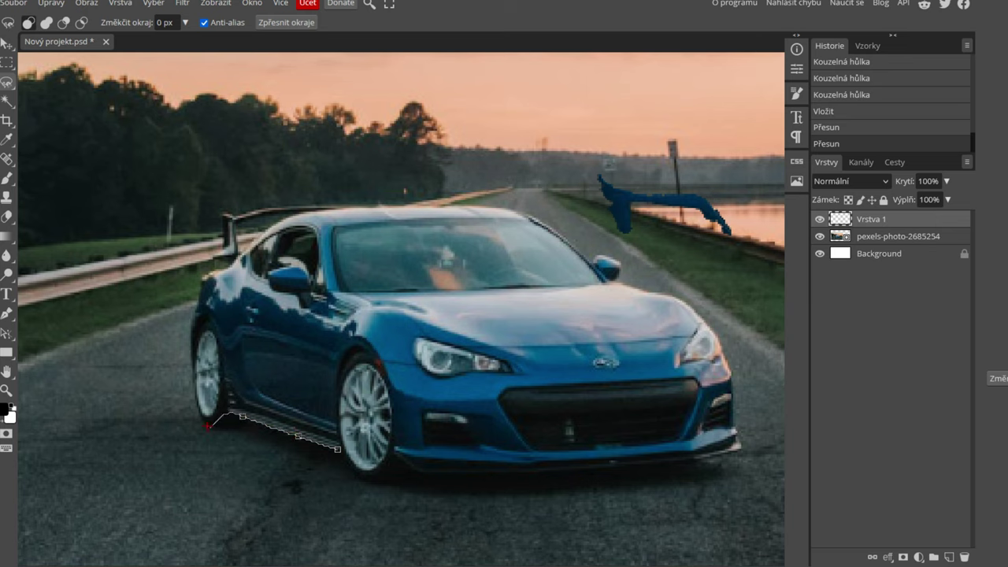
pyautogui.doubleClick(224, 431)
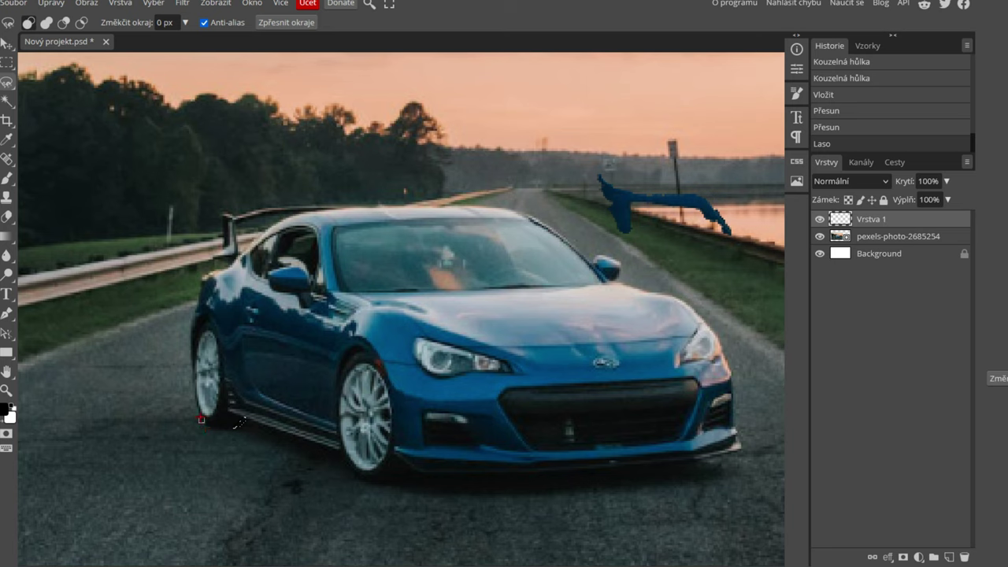
pyautogui.hotkey('ctrl', 'd')
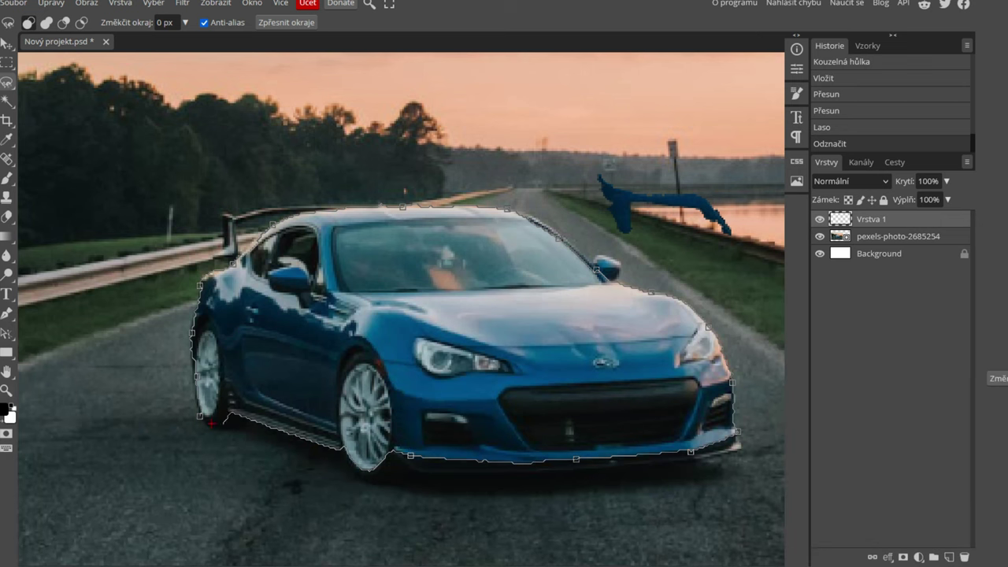
pyautogui.click(196, 417)
# Paste the outlined car area as new layers Vrstva 2 and Vrstva 3
pyautogui.hotkey('ctrl', 'j')
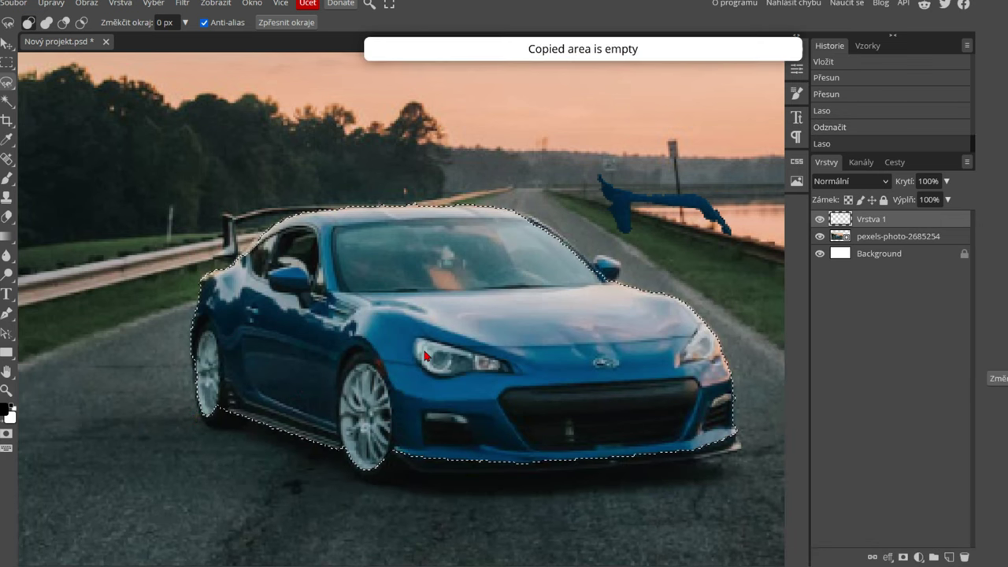
pyautogui.hotkey('ctrl', 'v')
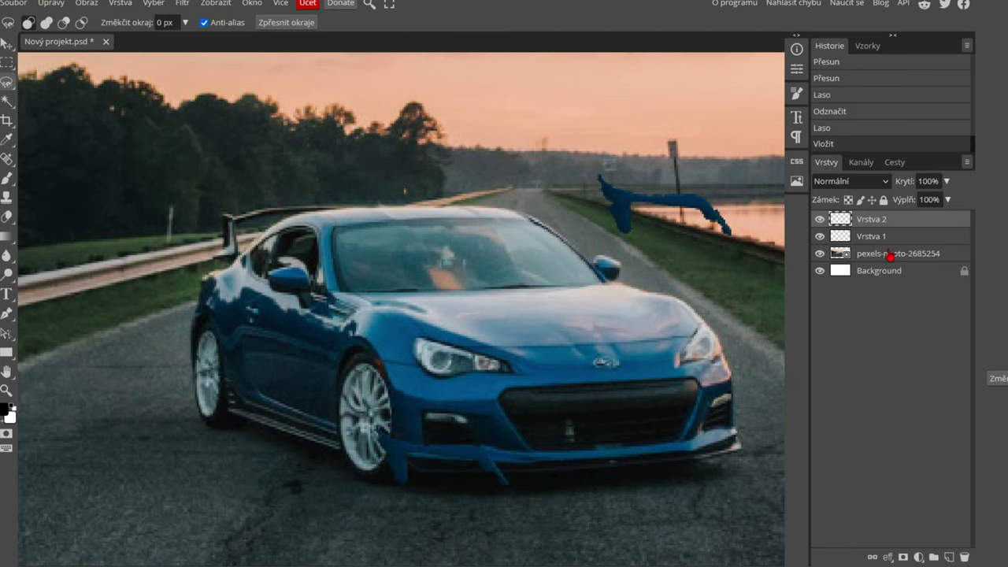
pyautogui.click(889, 254)
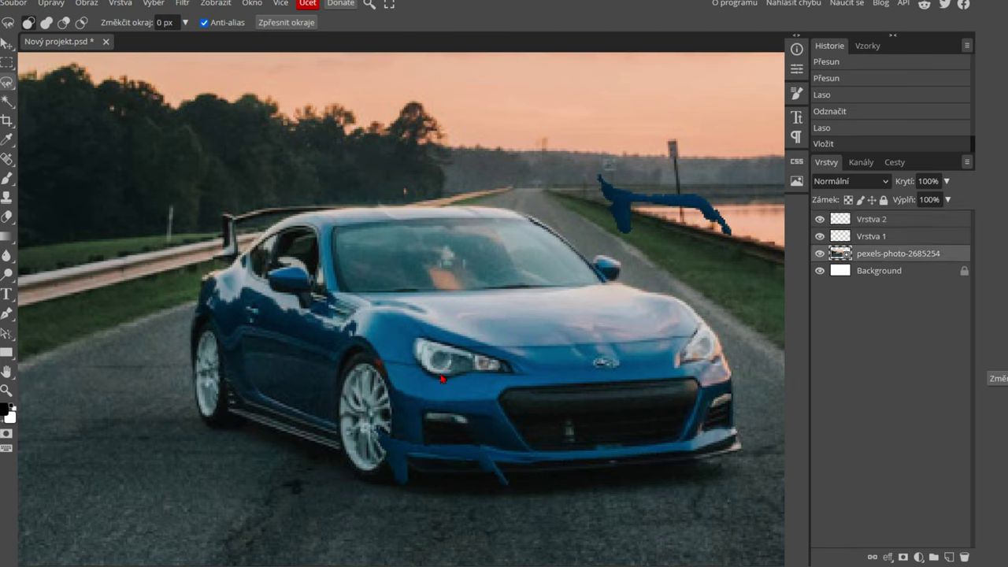
pyautogui.hotkey('ctrl', 'v')
pyautogui.click(887, 276)
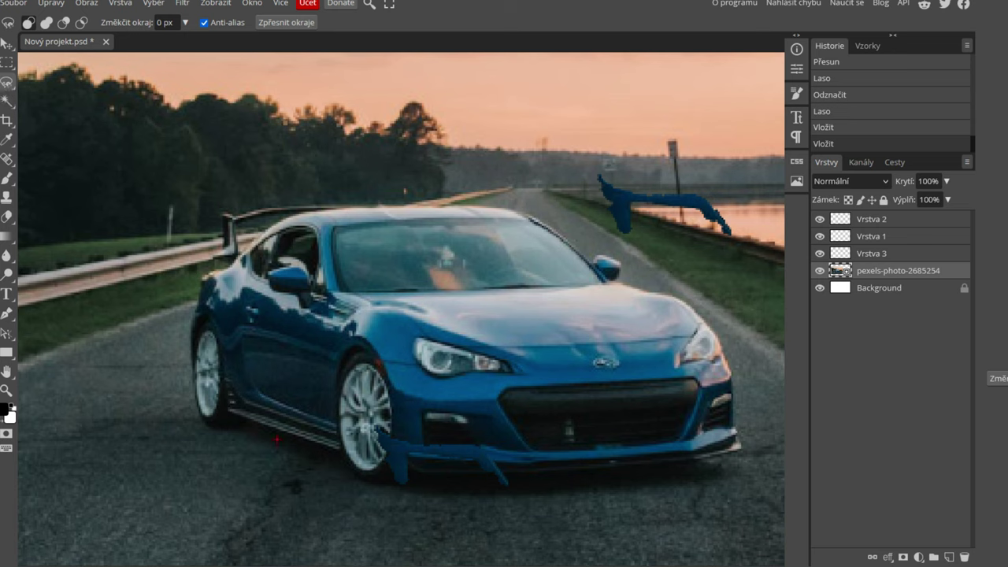
# Lasso the front wheel and fender and paste them as layer Vrstva 4
pyautogui.click(318, 442)
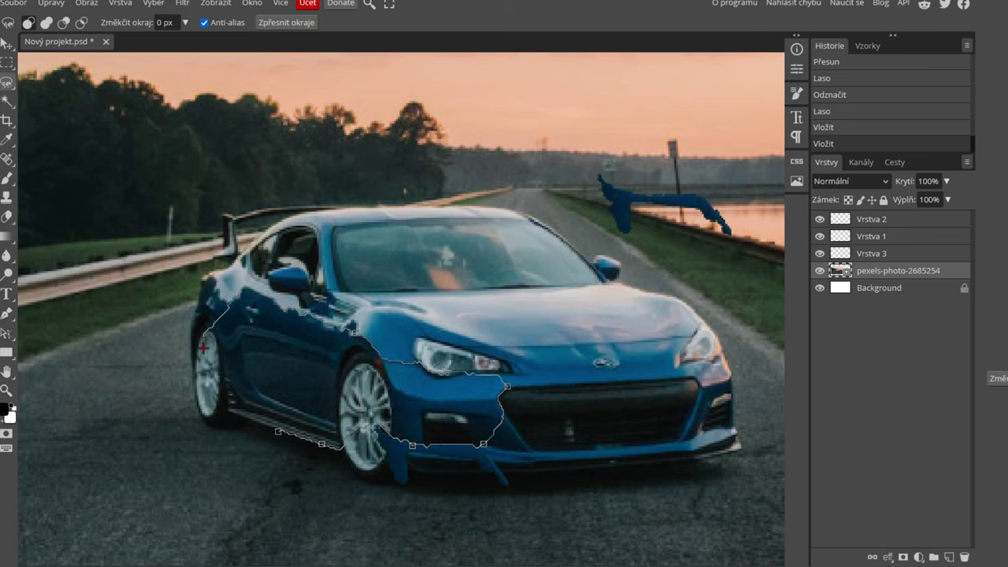
pyautogui.click(277, 431)
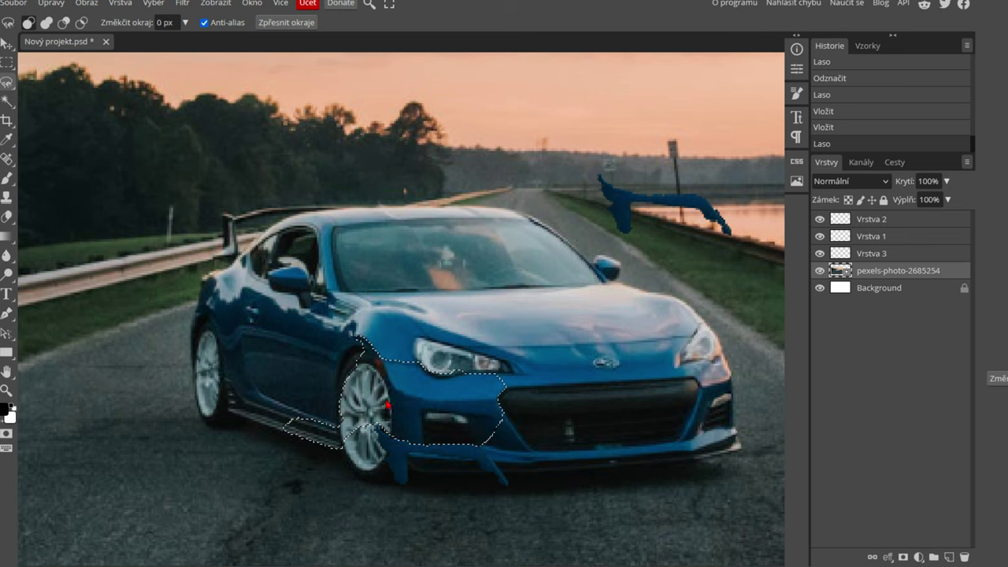
pyautogui.hotkey('ctrl', 'c')
pyautogui.hotkey('ctrl', 'v')
# Move the Vrstva 4 wheel piece up onto the car's hood
pyautogui.press('v')
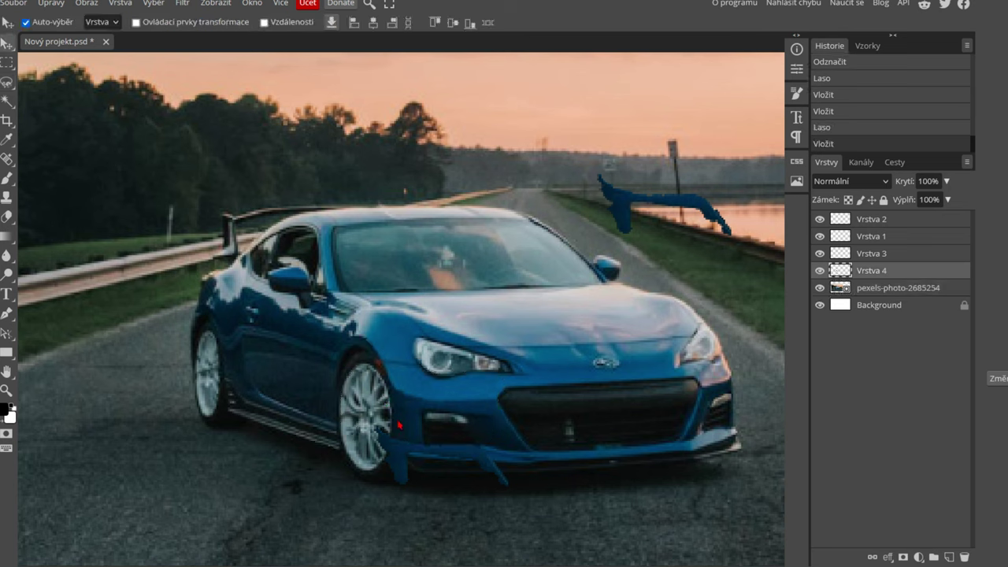
pyautogui.moveTo(260, 378); pyautogui.dragTo(453, 291)
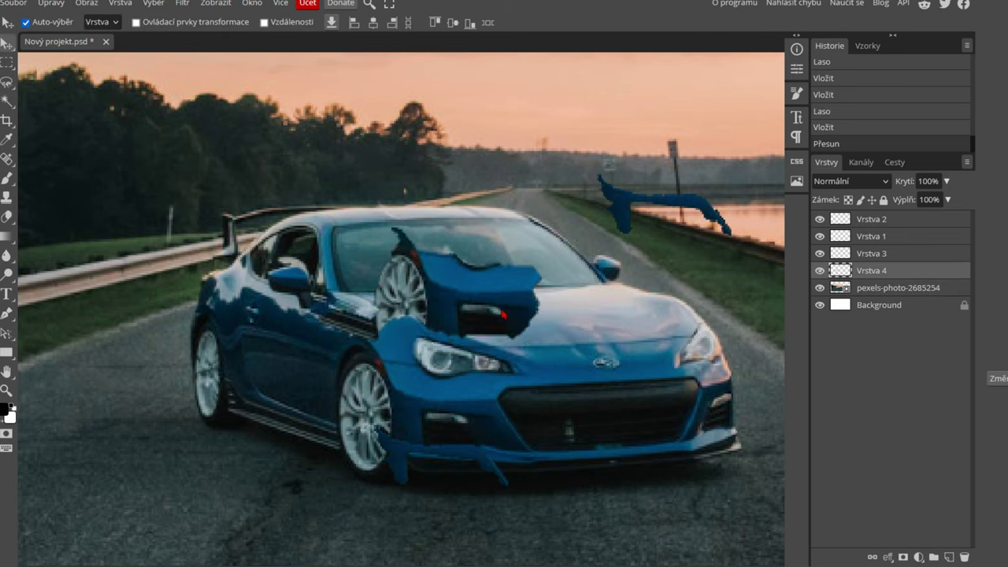
pyautogui.moveTo(503, 316); pyautogui.dragTo(557, 312)
# Delete the car photo layer, then restore it from the History panel
pyautogui.click(921, 288)
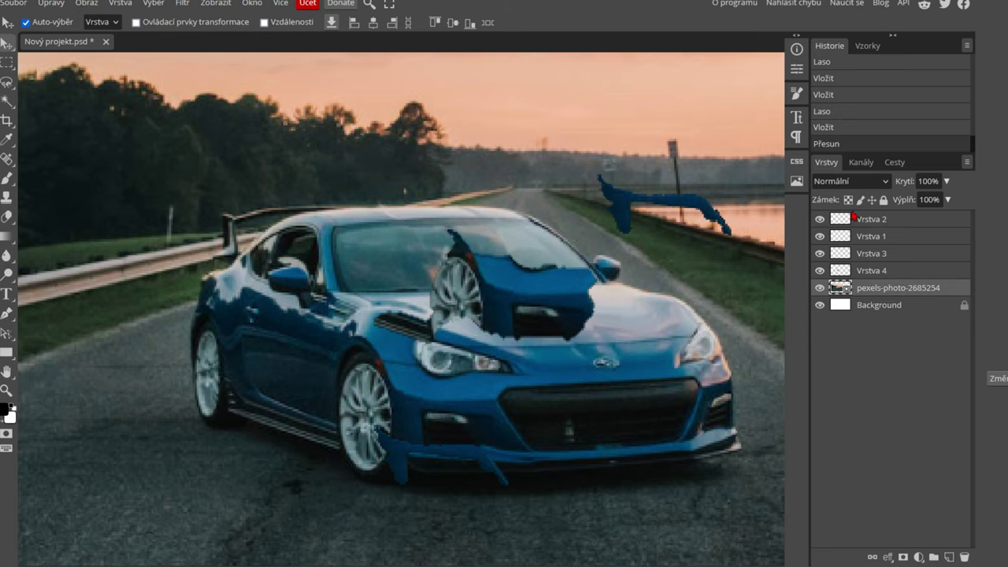
pyautogui.press('Delete')
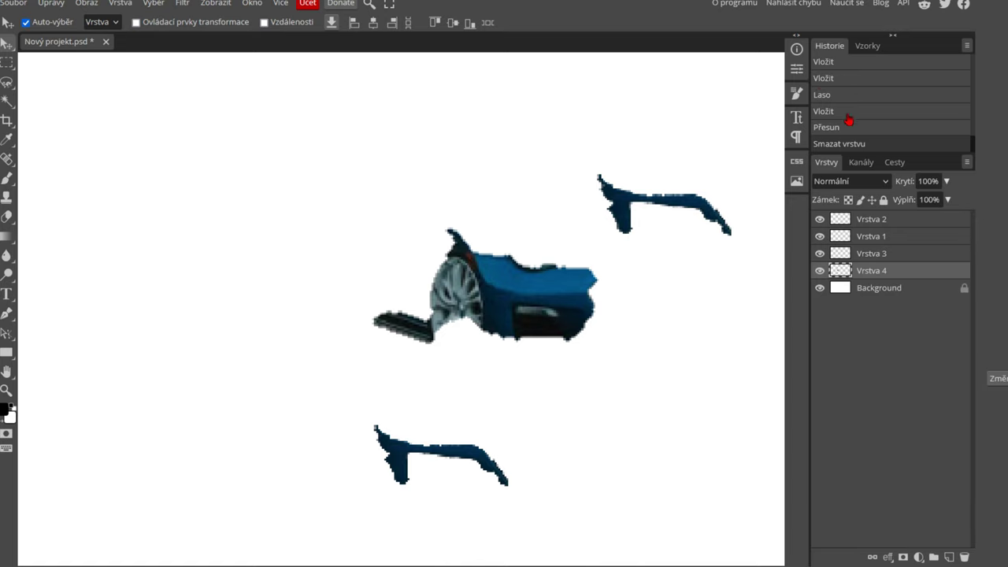
pyautogui.click(798, 69)
pyautogui.click(833, 130)
pyautogui.click(853, 148)
pyautogui.click(842, 131)
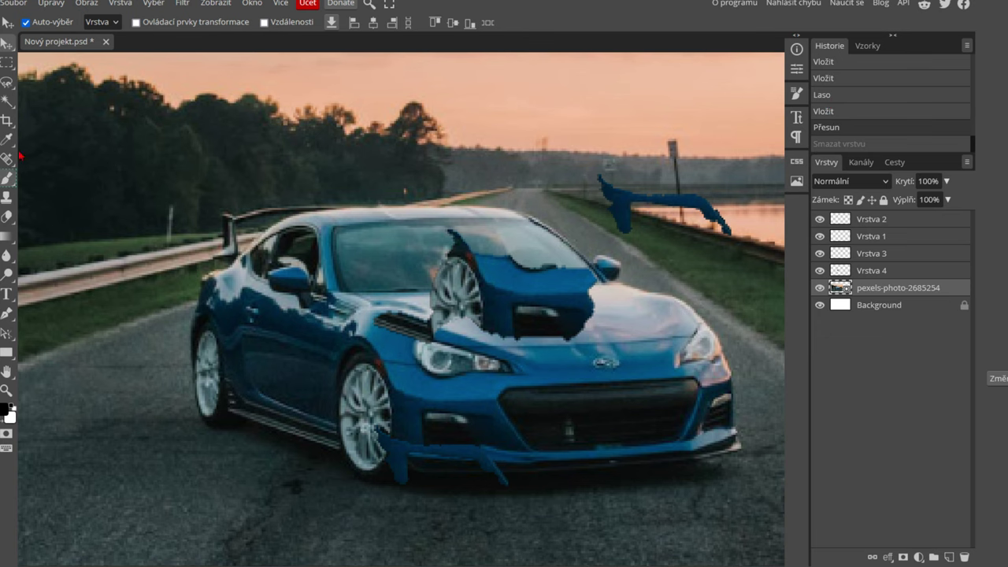
# Draw a text box in the sky above the trees and type DEZPRO
pyautogui.scroll(-2, 66, 313)
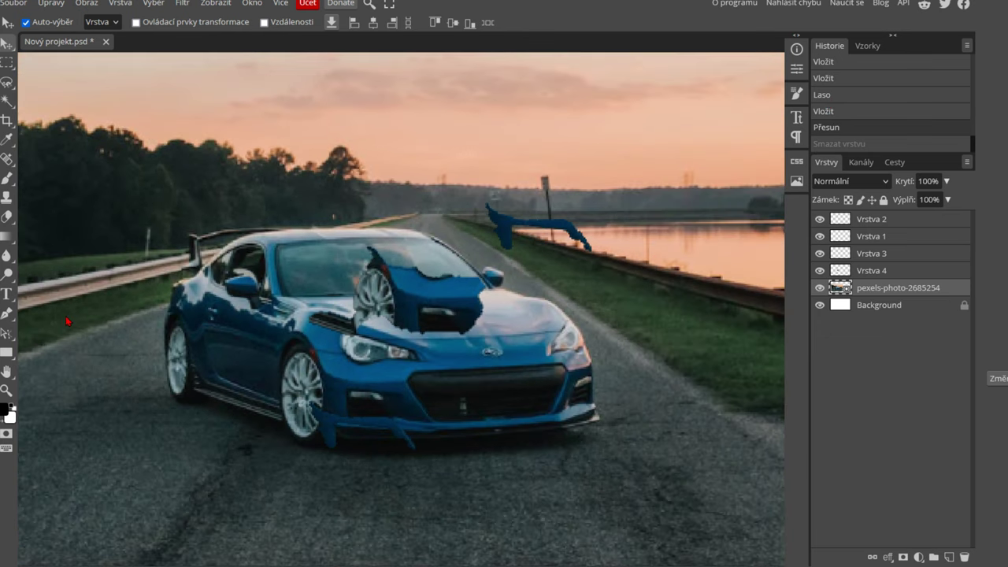
pyautogui.scroll(-1, 66, 316)
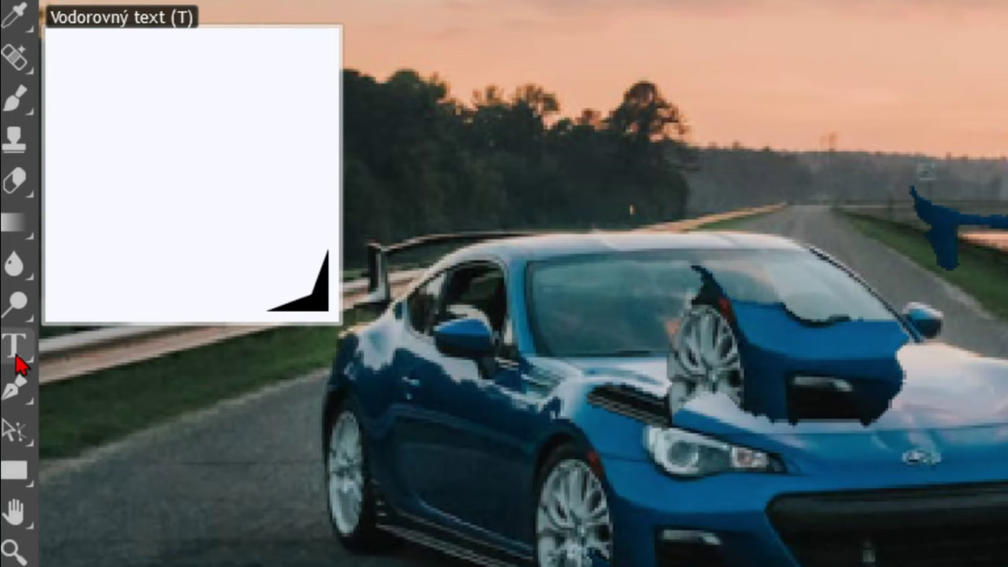
pyautogui.click(18, 364)
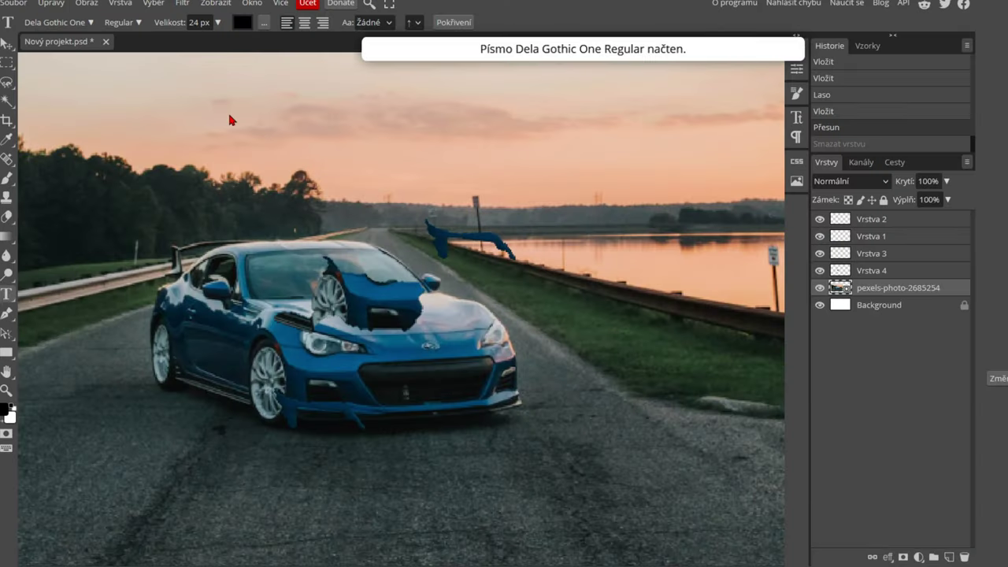
pyautogui.click(228, 118)
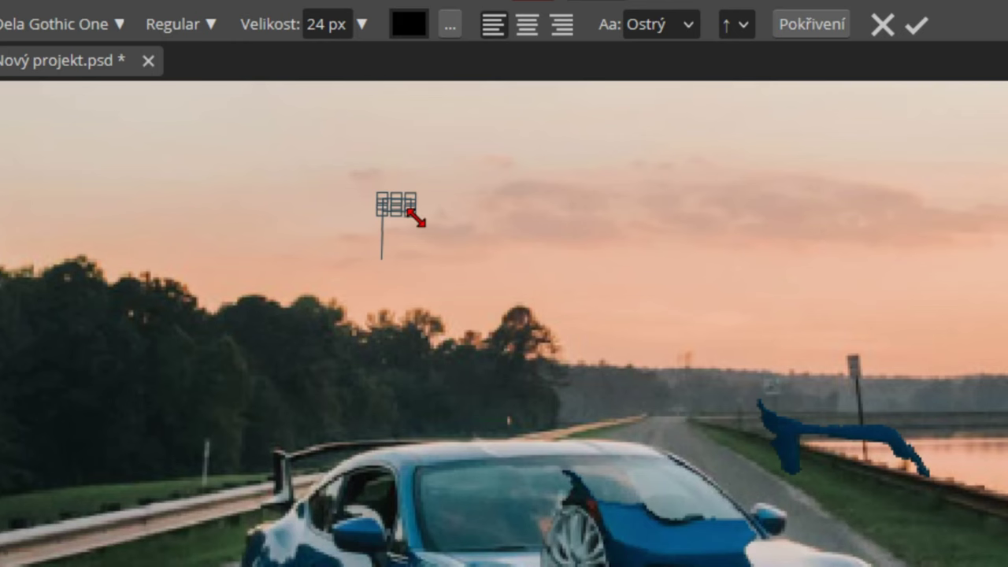
pyautogui.moveTo(246, 123); pyautogui.dragTo(388, 172)
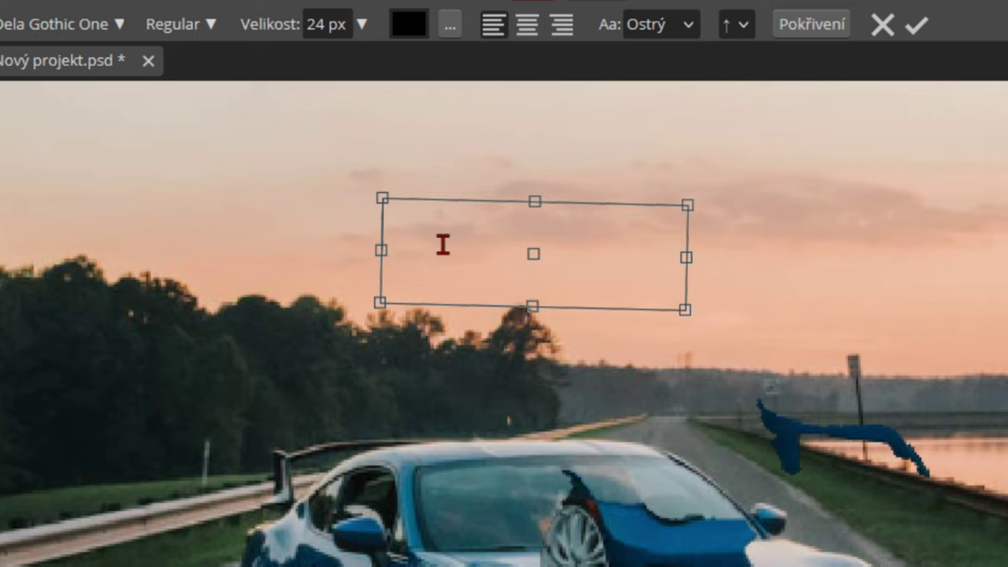
pyautogui.write('DE')
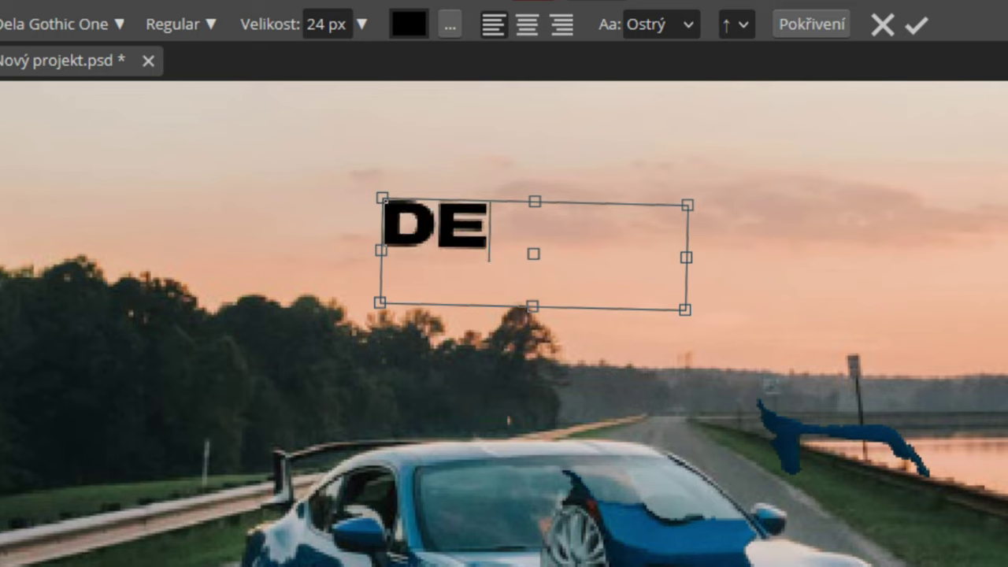
pyautogui.write('ZPRO')
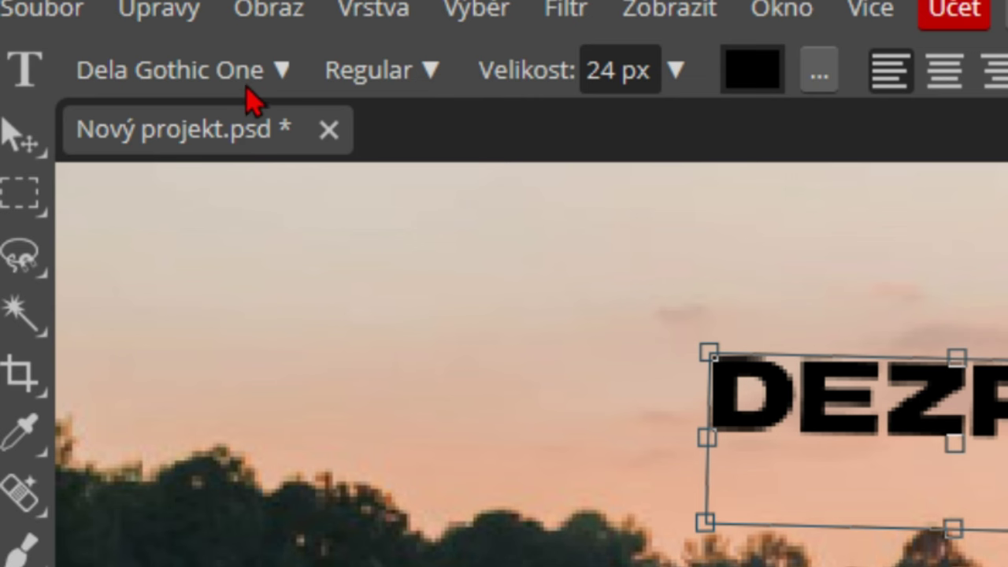
# Mark the Galada font as a favourite and apply it to the text
pyautogui.click(99, 29)
pyautogui.scroll(-3, 299, 198)
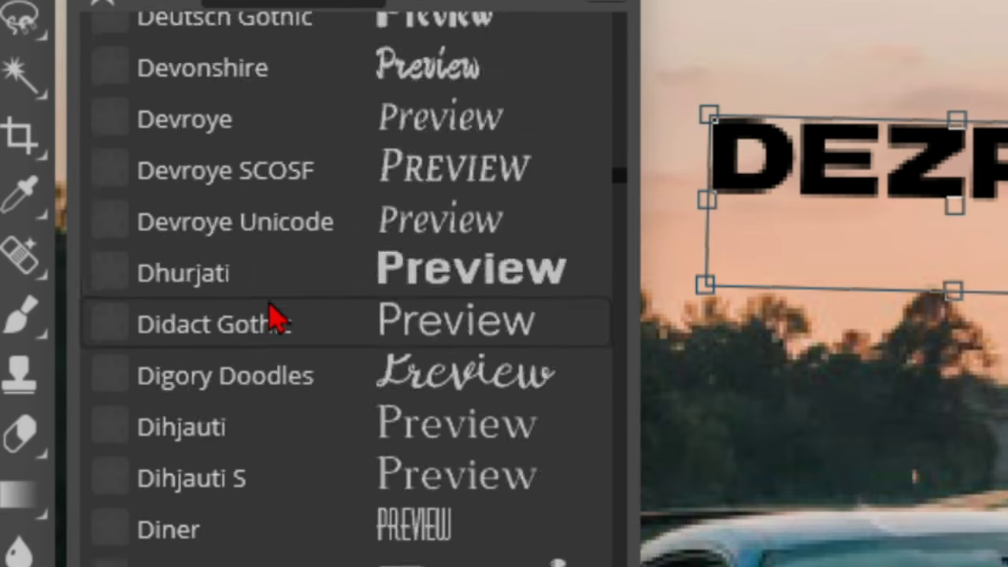
pyautogui.scroll(-5, 270, 316)
pyautogui.scroll(-5, 277, 140)
pyautogui.scroll(-5, 282, 130)
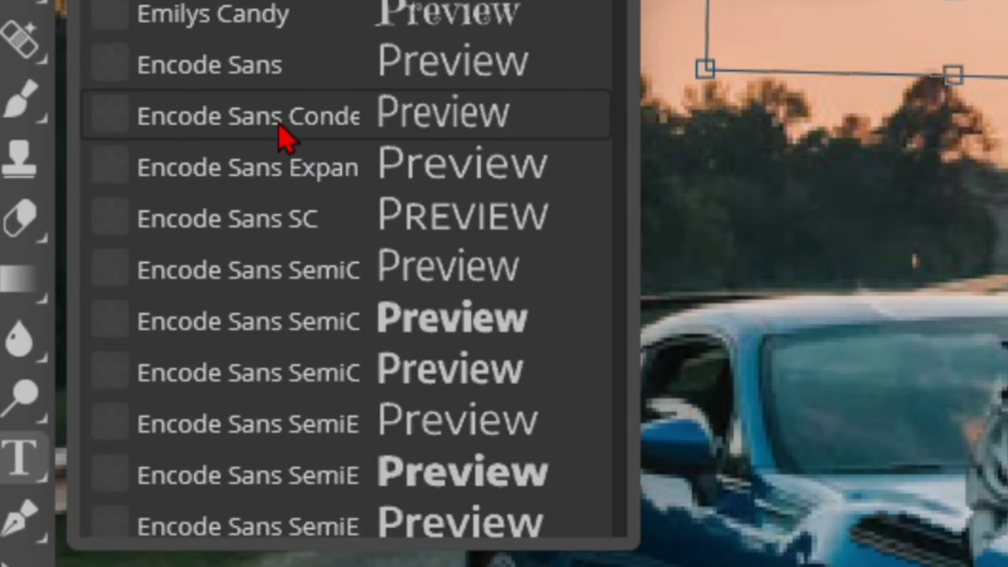
pyautogui.scroll(-3, 101, 188)
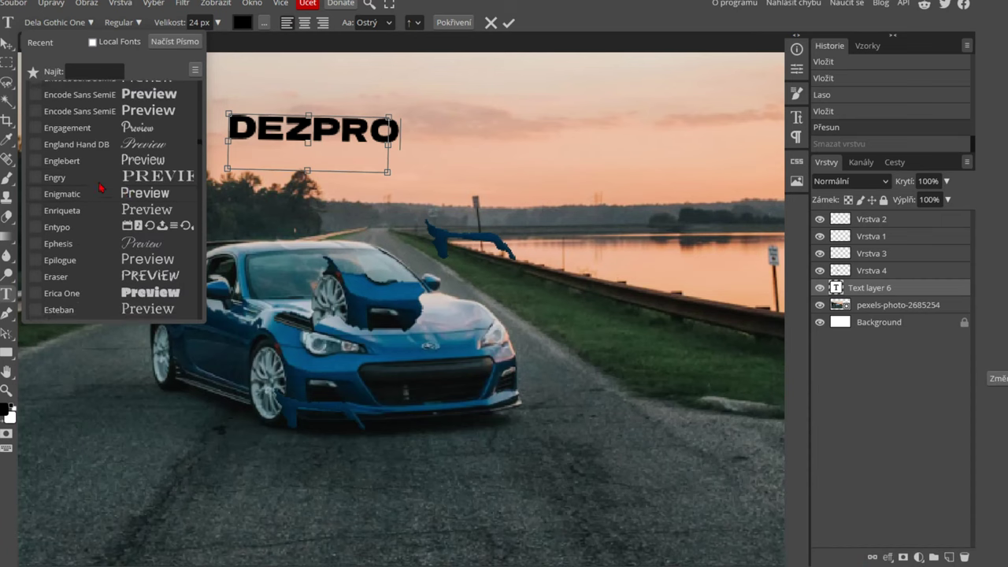
pyautogui.scroll(5, 101, 187)
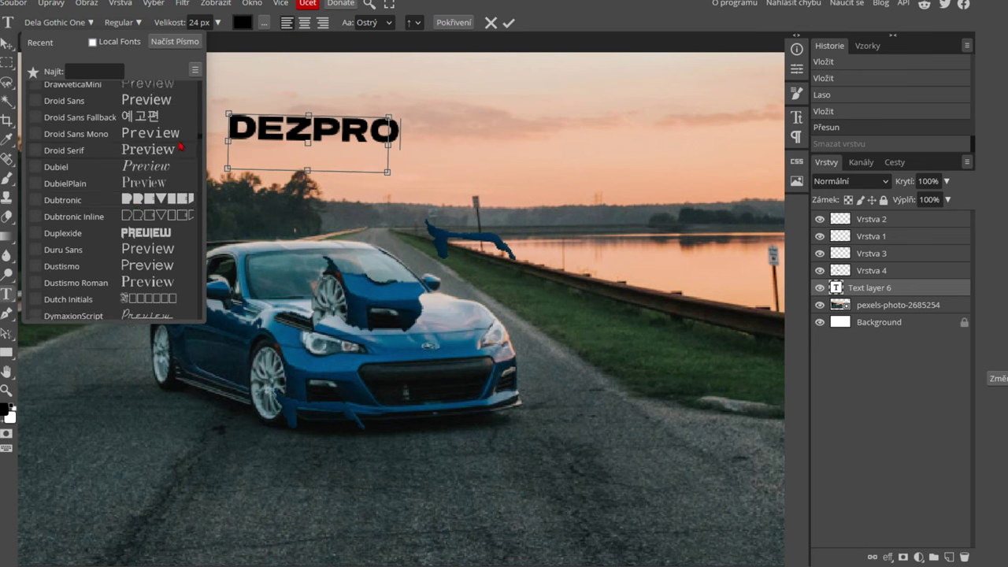
pyautogui.scroll(-5, 132, 200)
pyautogui.scroll(-5, 132, 200)
pyautogui.scroll(-5, 131, 201)
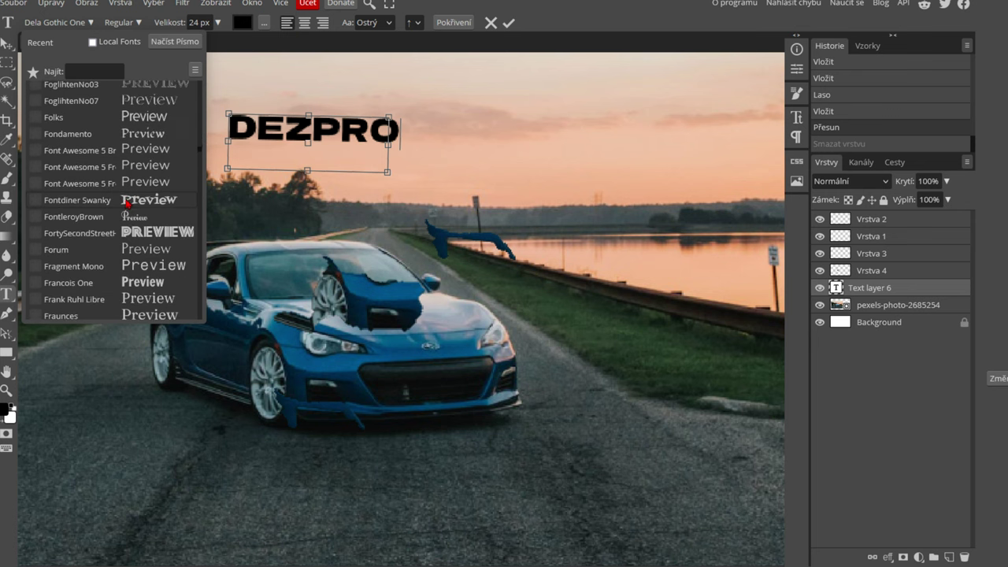
pyautogui.scroll(-5, 129, 202)
pyautogui.scroll(-3, 127, 204)
pyautogui.scroll(-3, 127, 204)
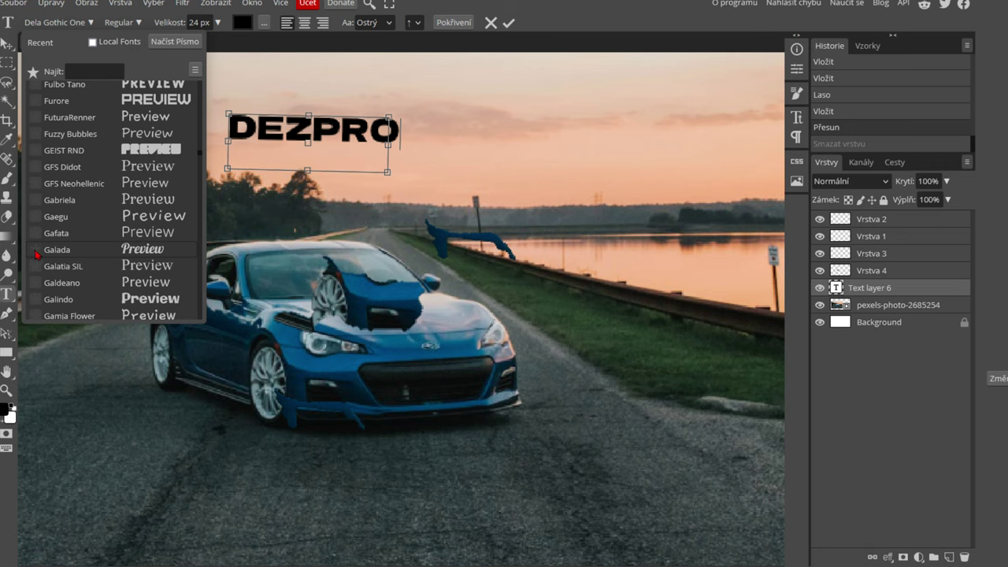
pyautogui.click(36, 250)
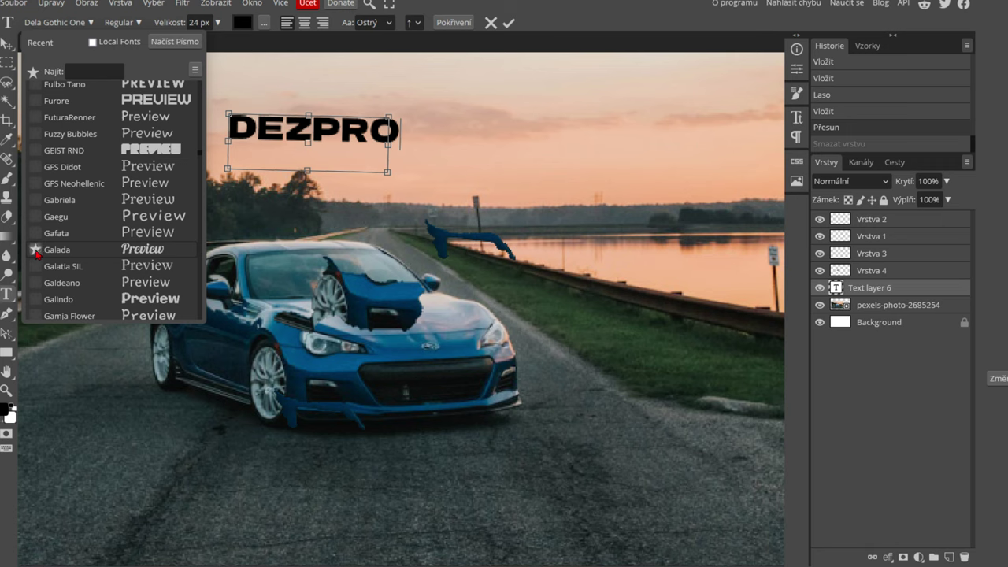
pyautogui.click(152, 258)
# Enlarge the text box, select all the DEZPRO text, and switch it to the Destroy font
pyautogui.moveTo(387, 171); pyautogui.dragTo(453, 198)
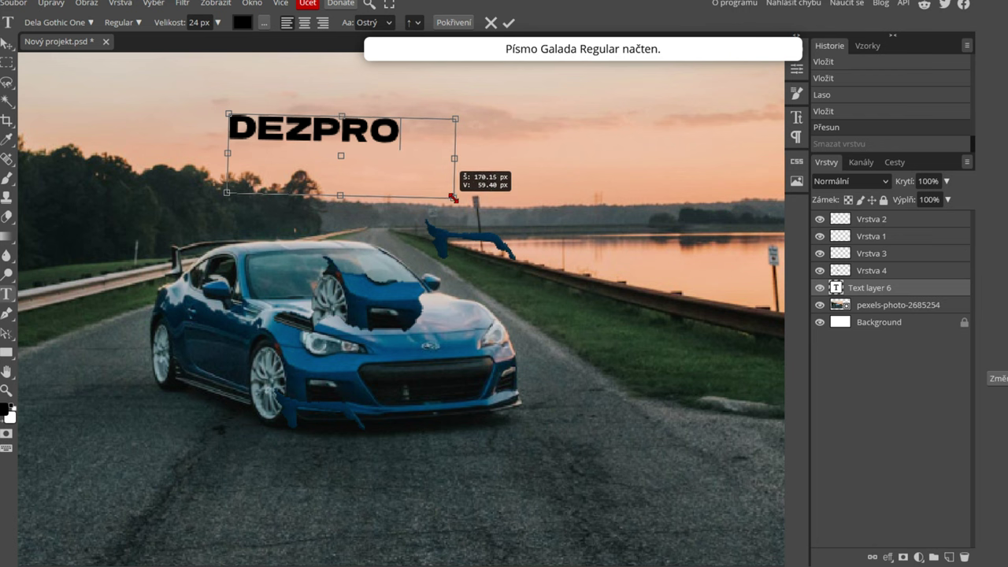
pyautogui.doubleClick(280, 130)
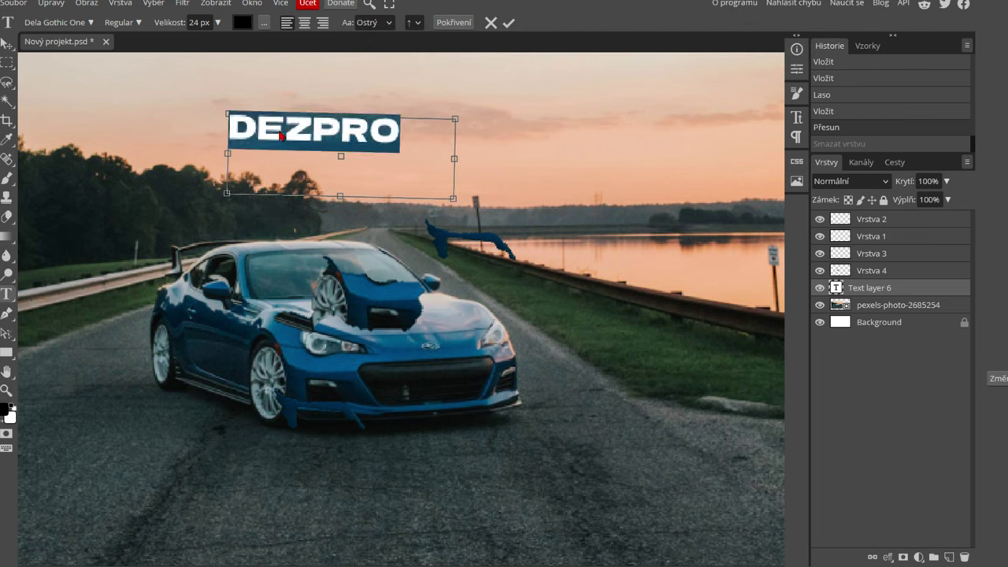
pyautogui.click(84, 23)
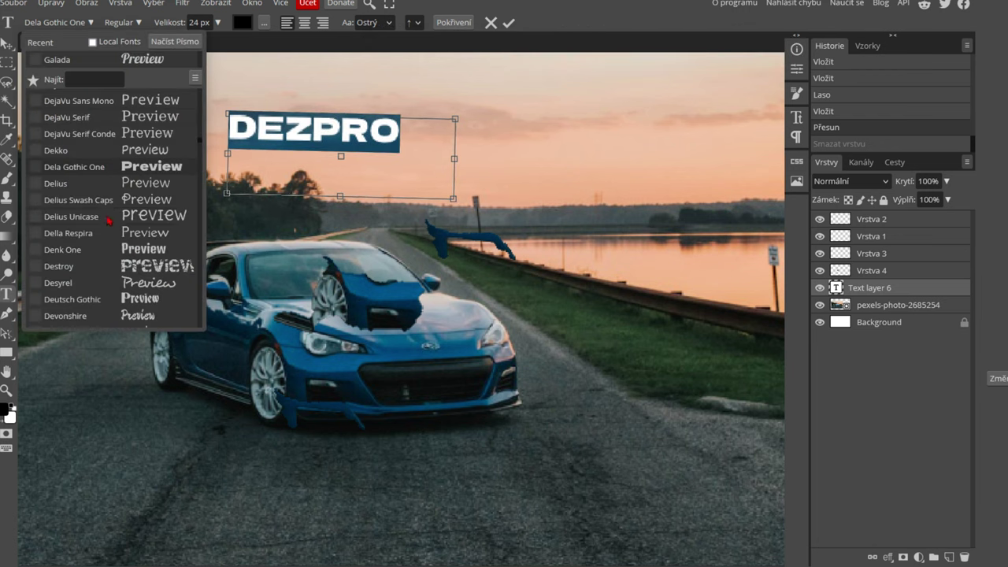
pyautogui.rightClick(102, 270)
pyautogui.press('Escape')
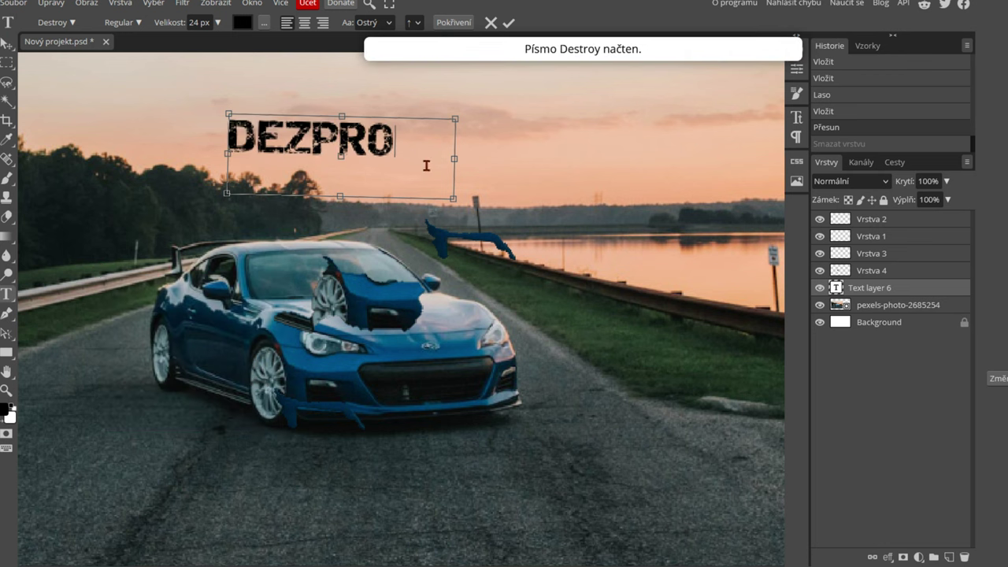
# Scale the DEZPRO text to about 298% with Free Transform
pyautogui.moveTo(453, 202); pyautogui.dragTo(543, 228)
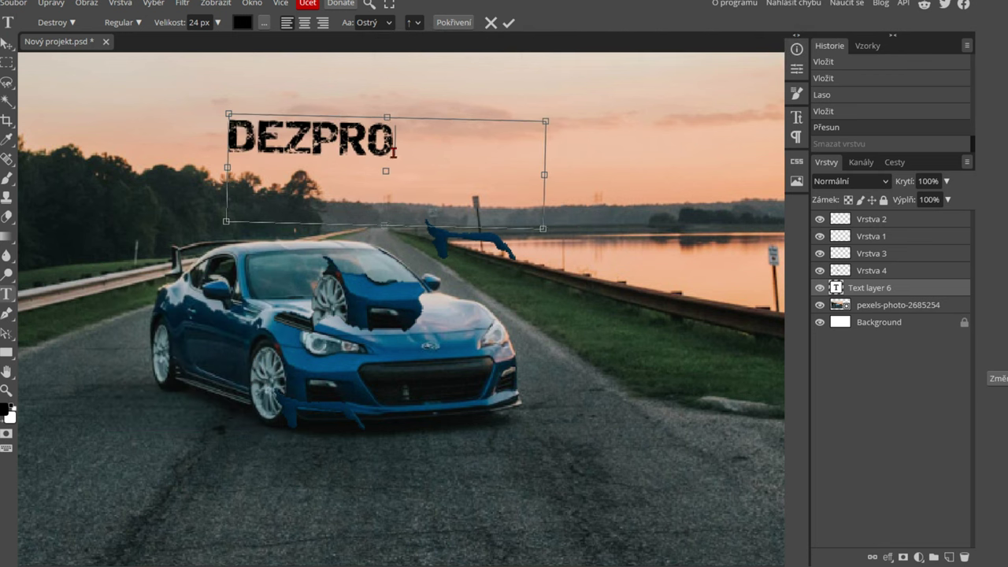
pyautogui.moveTo(394, 142); pyautogui.dragTo(224, 142)
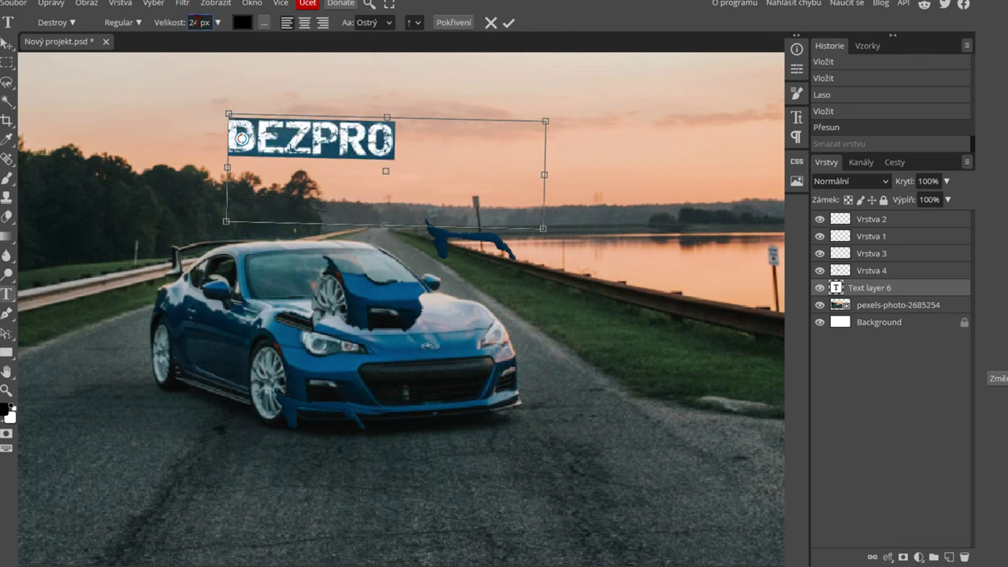
pyautogui.doubleClick(197, 23)
pyautogui.click(49, 4)
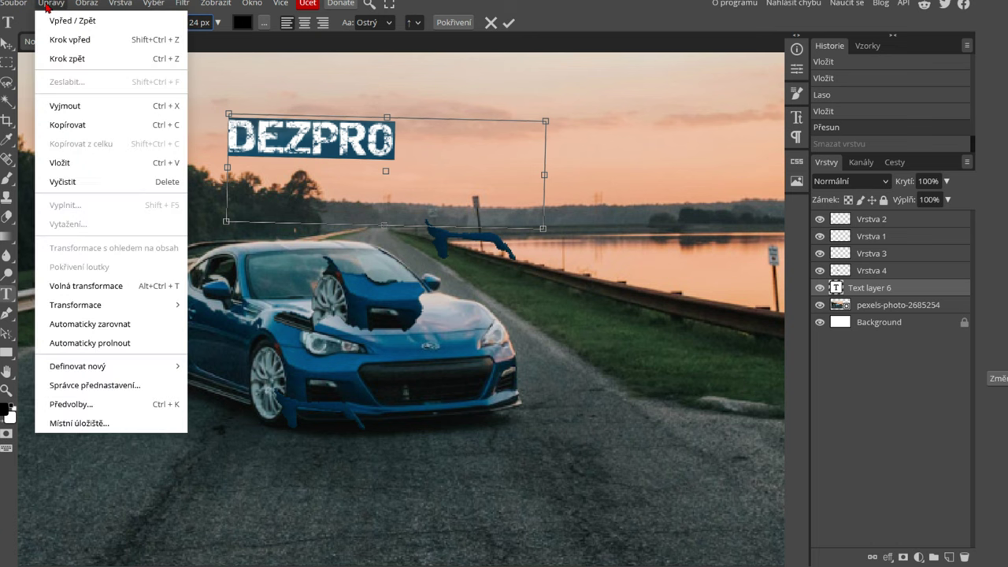
pyautogui.click(108, 286)
pyautogui.moveTo(398, 161); pyautogui.dragTo(612, 231)
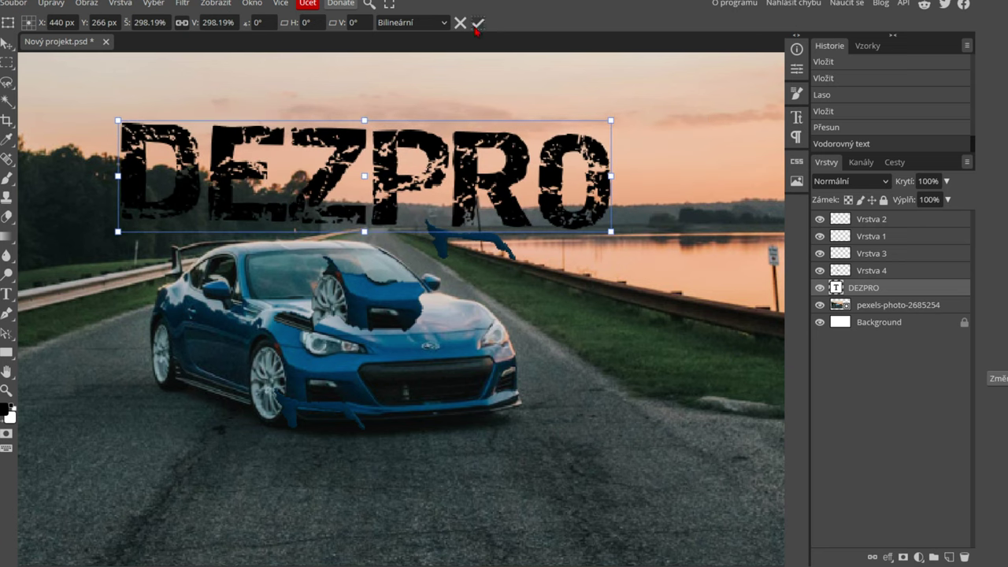
pyautogui.click(477, 22)
# Try a light peach text colour, then cancel it to keep the text black
pyautogui.hotkey('alt', 'ctrl', 't')
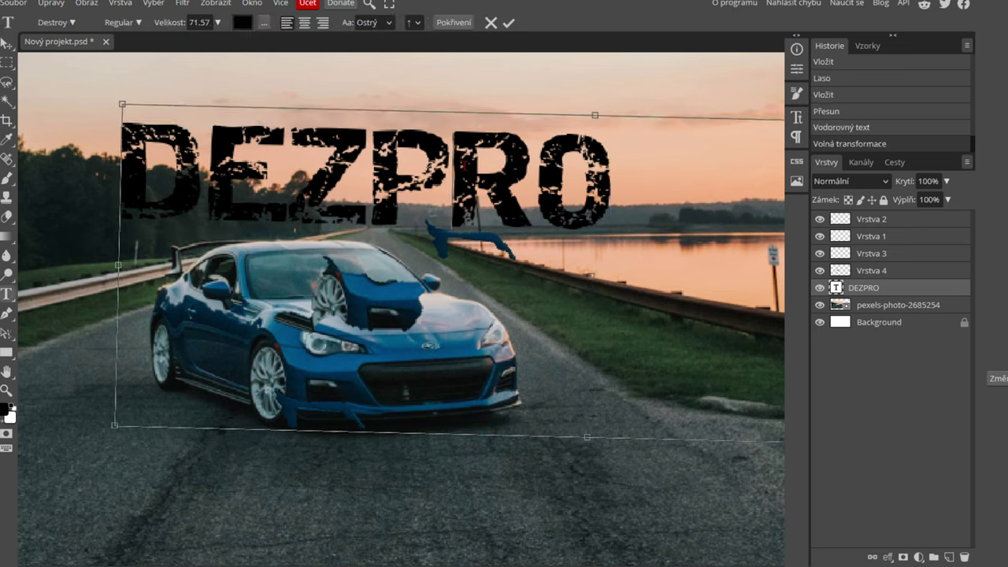
pyautogui.doubleClick(356, 134)
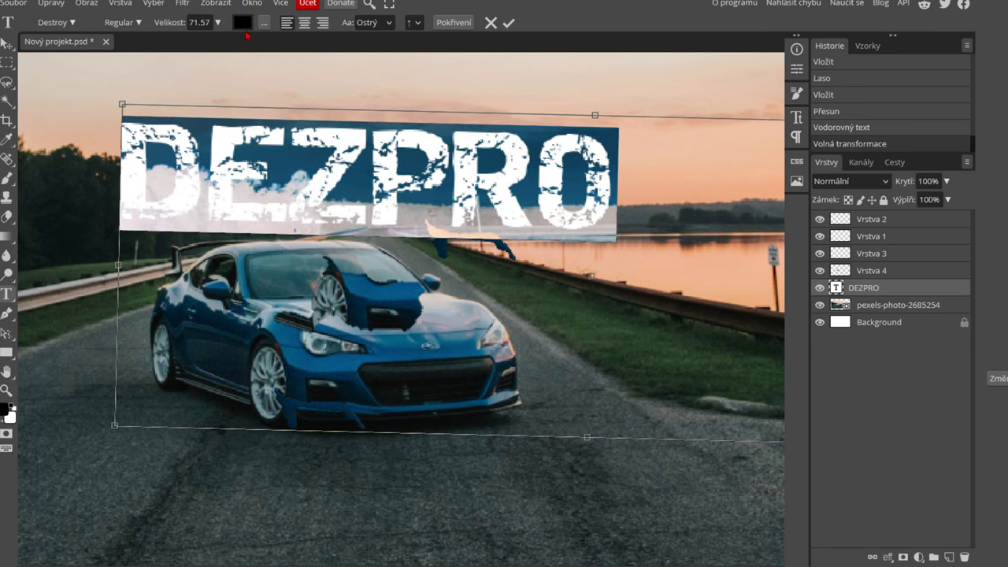
pyautogui.click(243, 24)
pyautogui.click(229, 130)
pyautogui.click(245, 259)
pyautogui.click(157, 126)
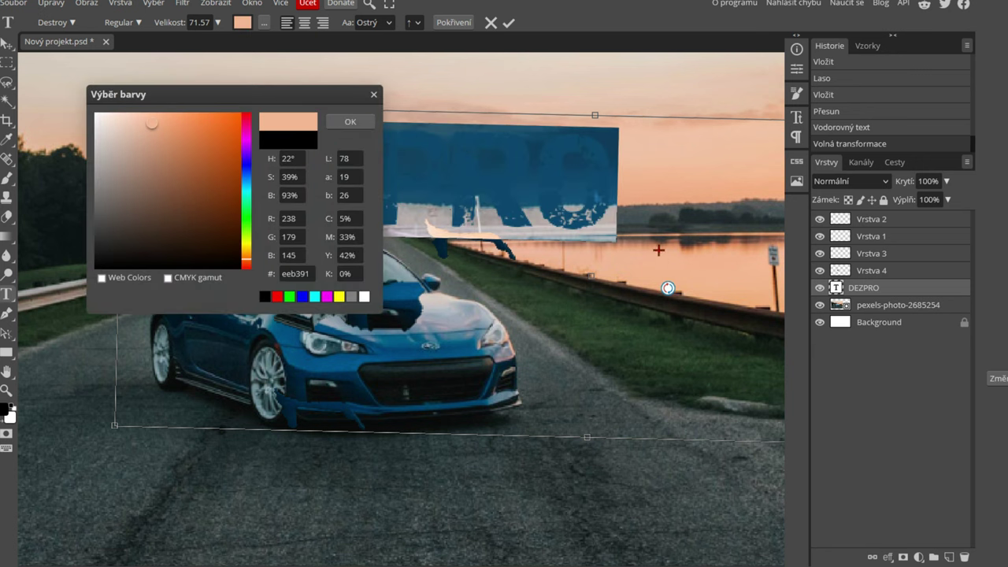
pyautogui.click(509, 26)
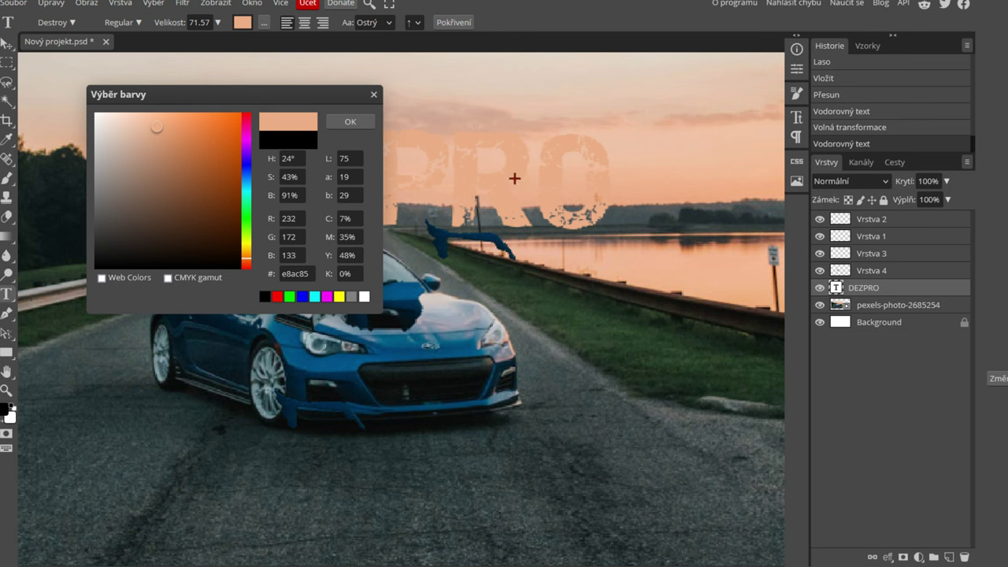
pyautogui.click(371, 98)
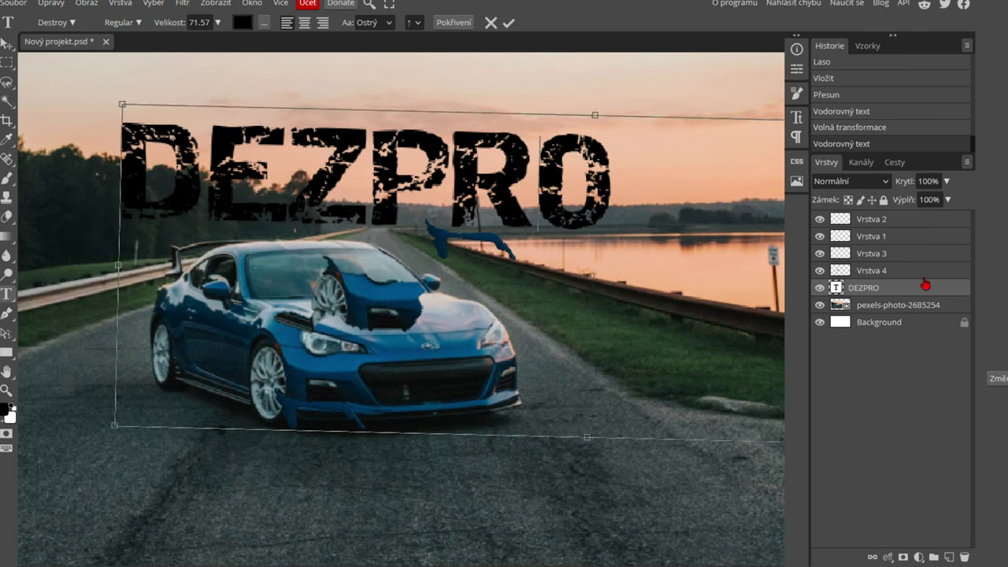
# Give the DEZPRO text a 3 px orange stroke in Blending Options, discarding a trial bevel
pyautogui.rightClick(892, 288)
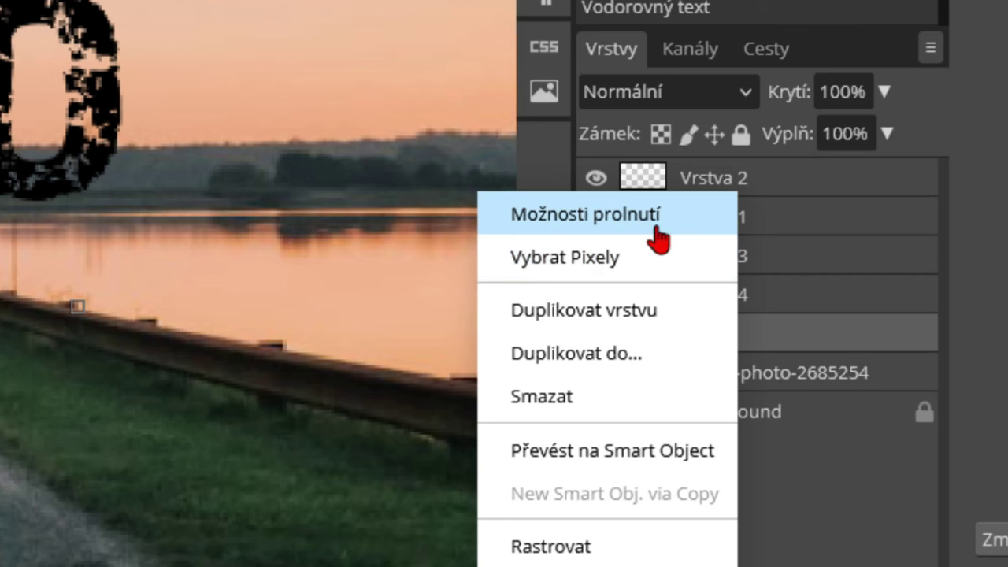
pyautogui.click(656, 233)
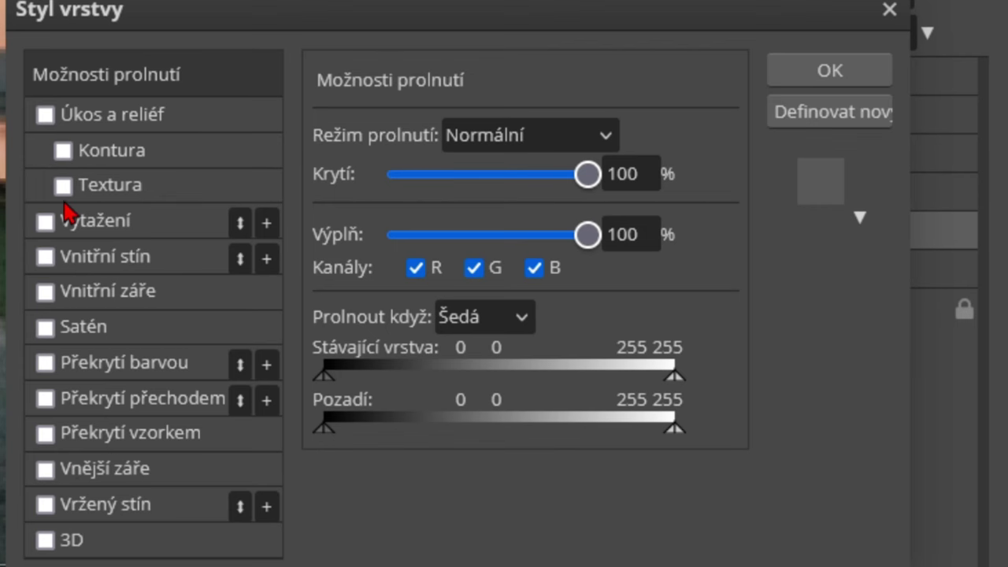
pyautogui.click(45, 223)
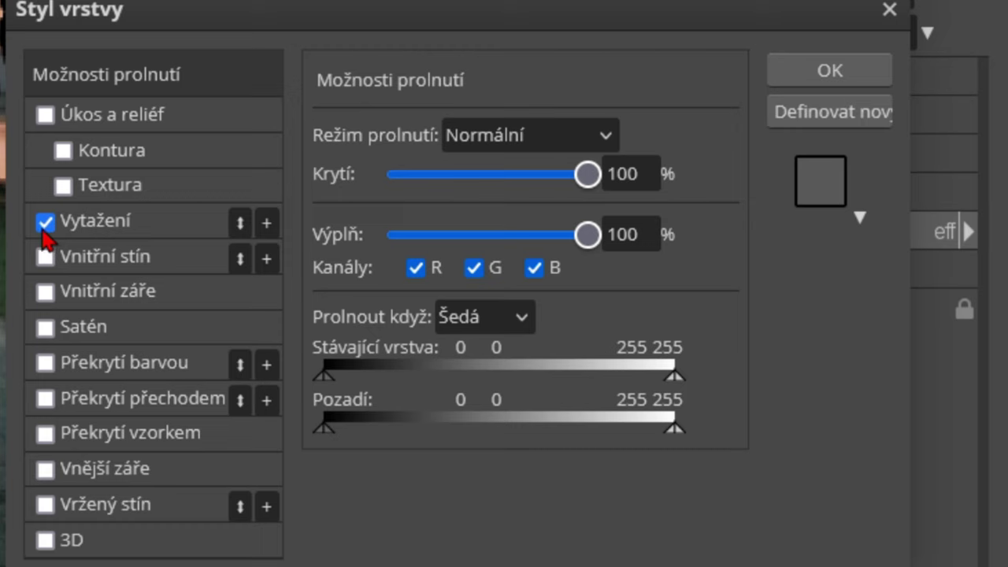
pyautogui.click(96, 227)
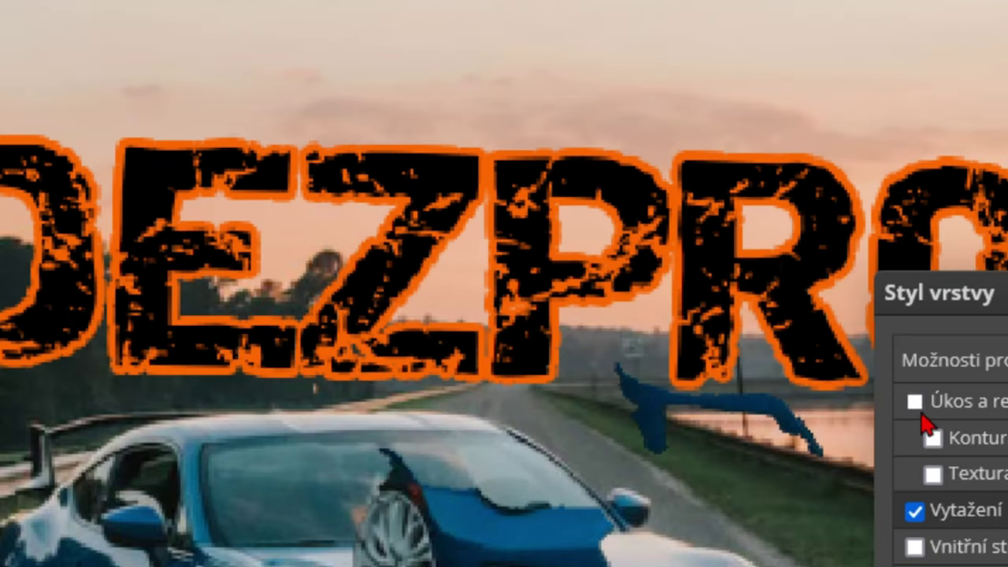
pyautogui.click(932, 410)
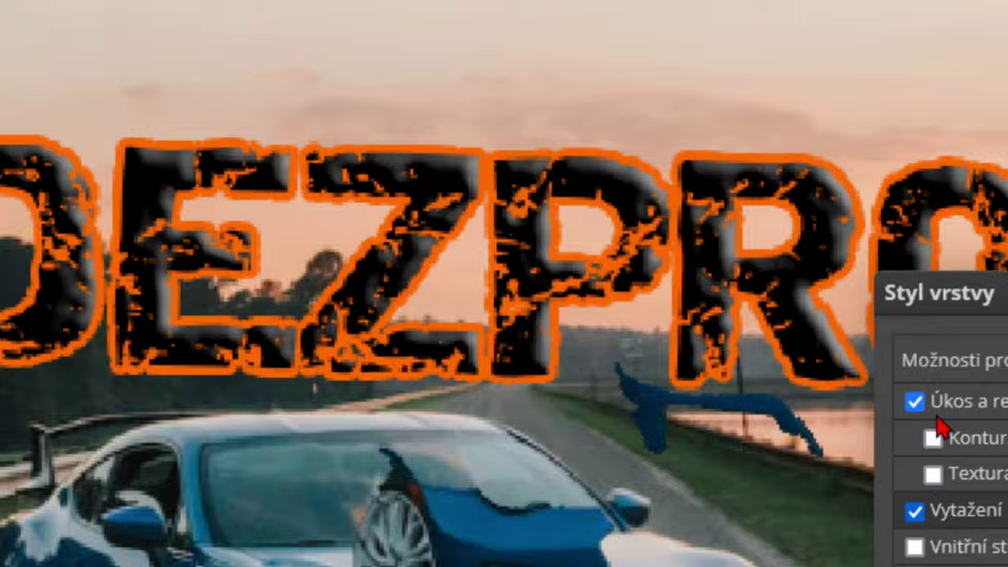
pyautogui.click(57, 106)
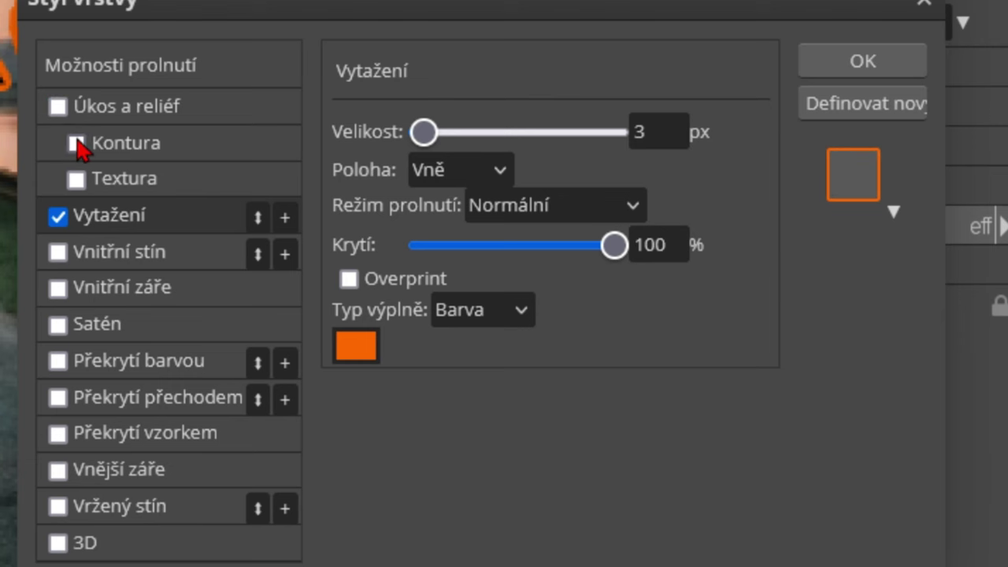
# Add a satin sheen and a near-white colour overlay to the DEZPRO letters
pyautogui.click(58, 324)
pyautogui.click(94, 327)
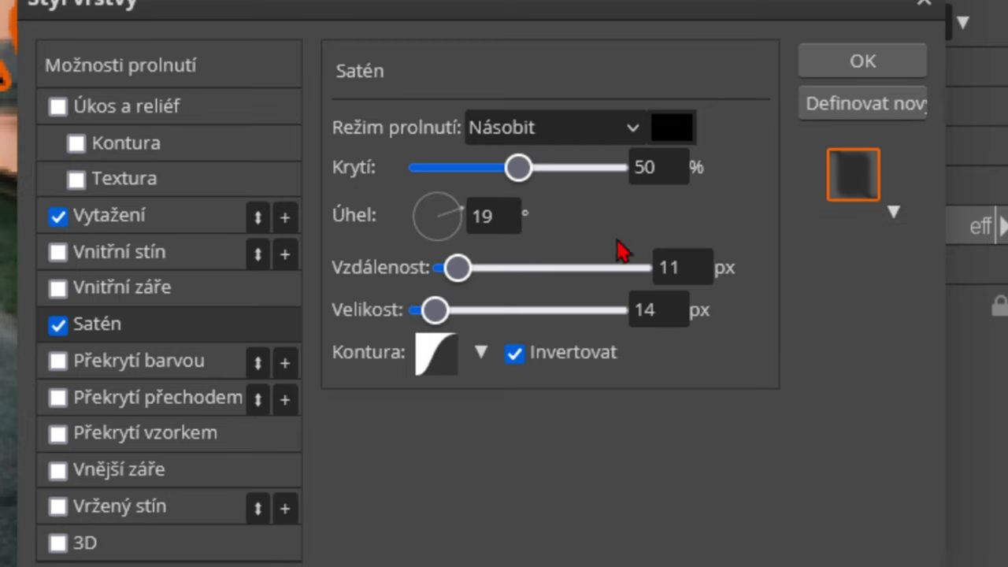
pyautogui.click(59, 362)
pyautogui.click(91, 366)
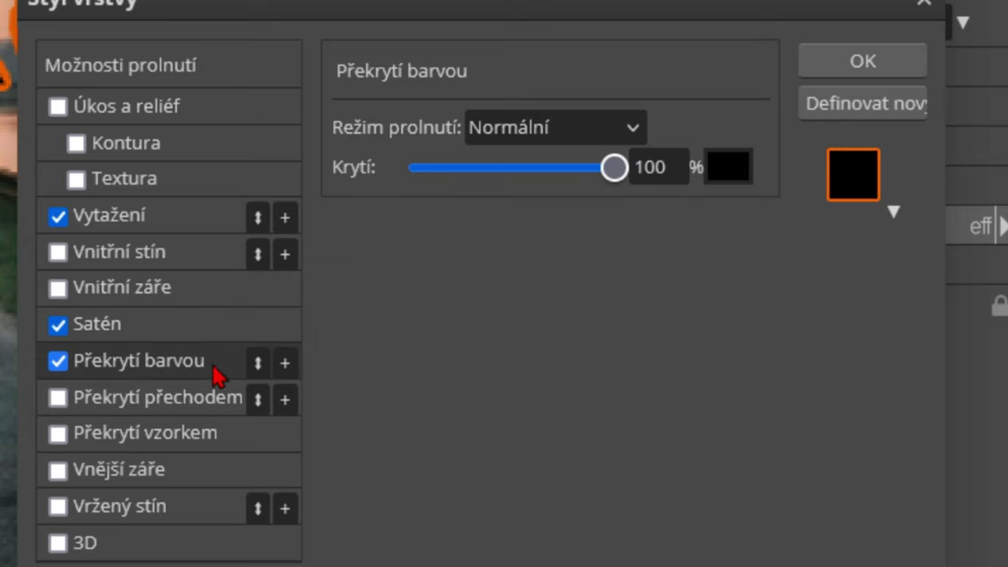
pyautogui.click(709, 195)
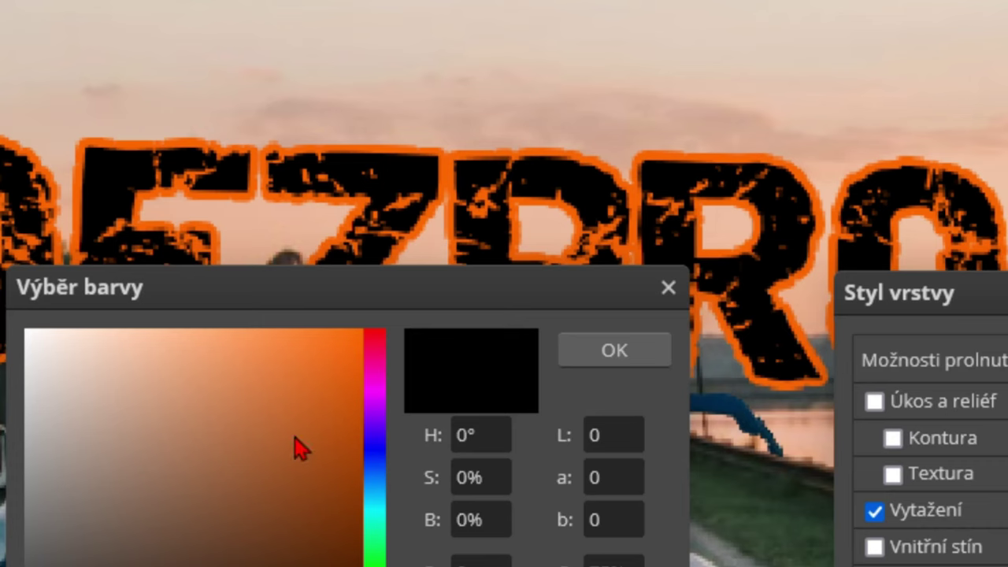
pyautogui.moveTo(349, 333); pyautogui.dragTo(348, 373)
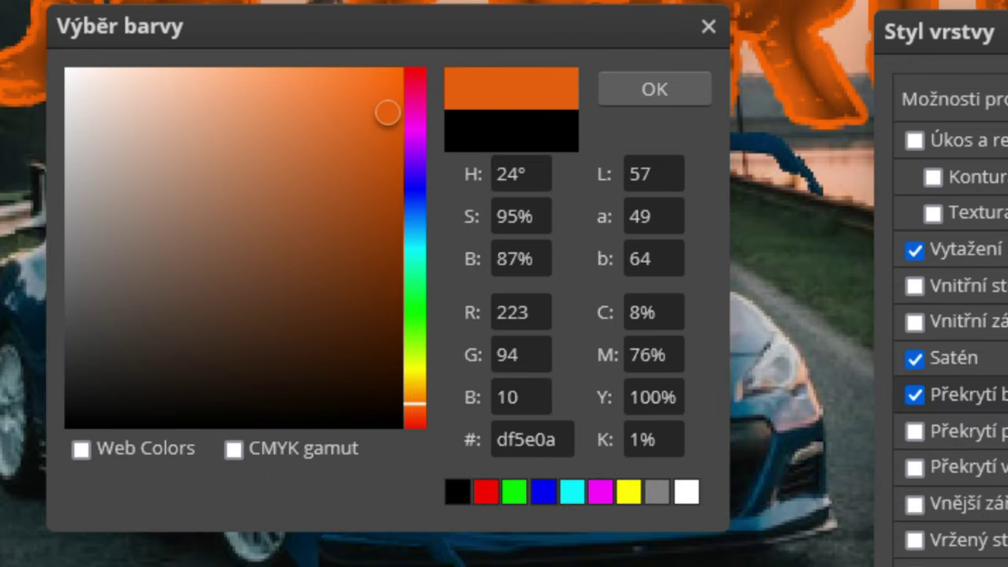
pyautogui.moveTo(299, 275); pyautogui.dragTo(45, 33)
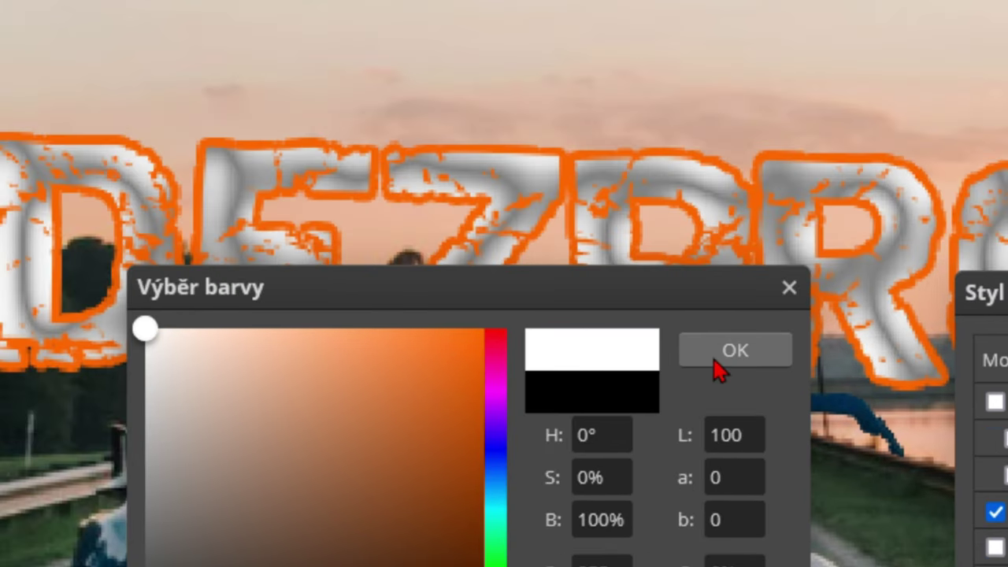
pyautogui.click(712, 356)
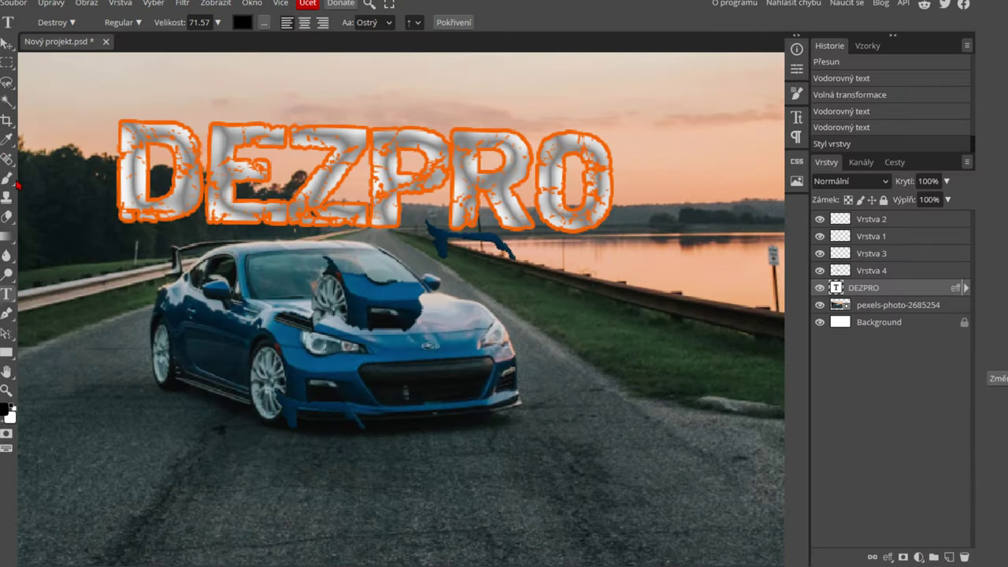
pyautogui.click(8, 123)
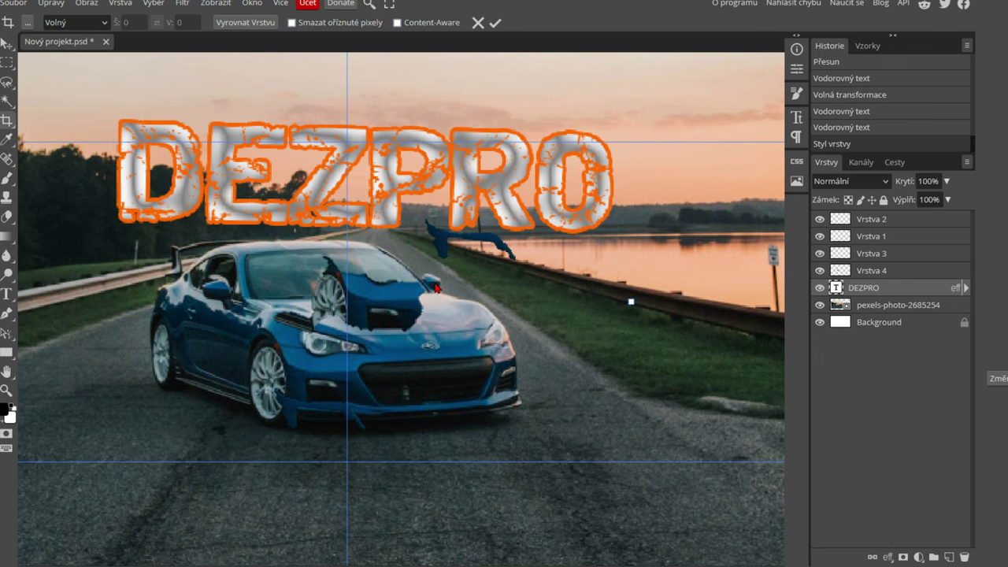
pyautogui.scroll(-3, 437, 288)
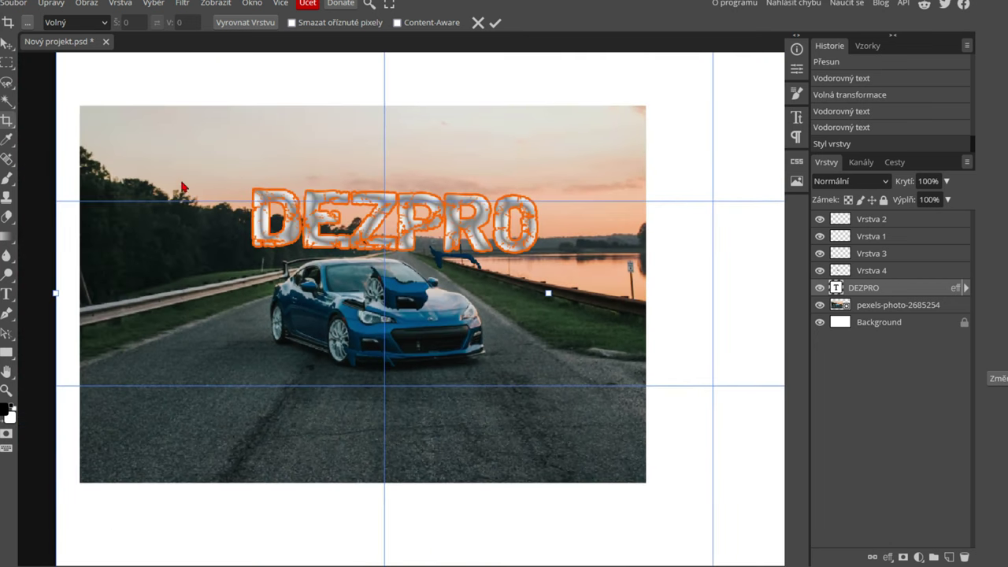
pyautogui.moveTo(119, 132); pyautogui.dragTo(591, 404)
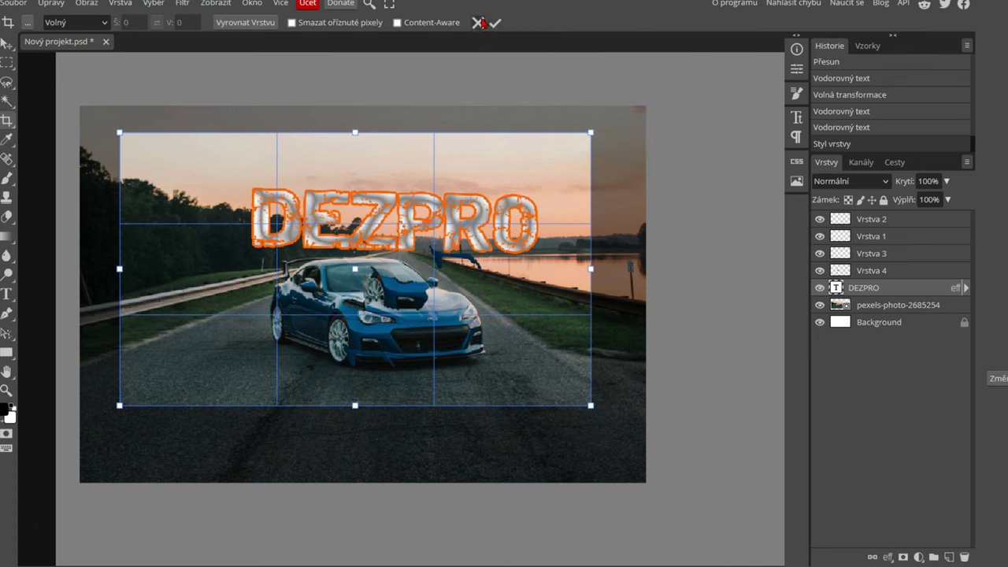
pyautogui.click(501, 25)
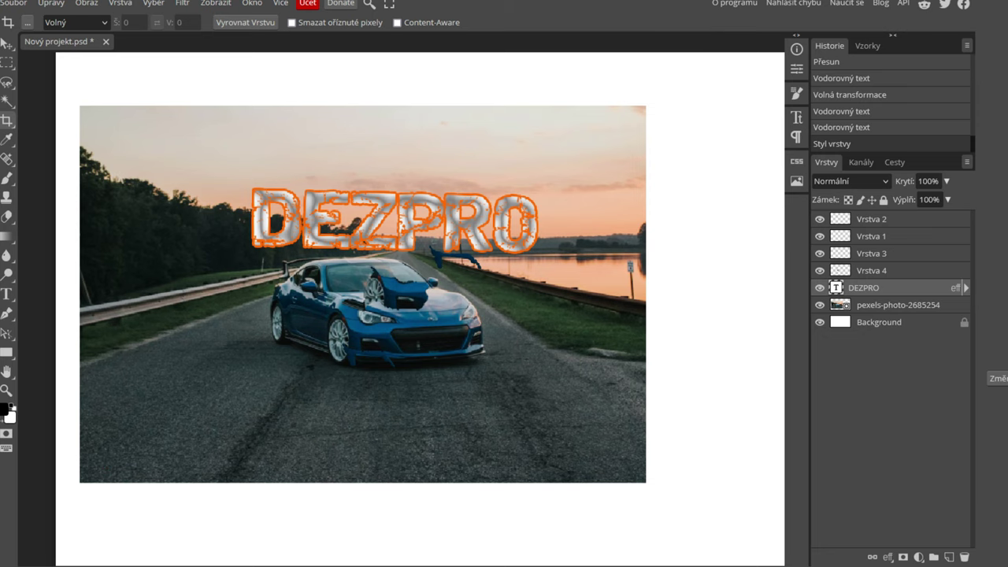
# Place the TikTok logo on the canvas, scaled to about 67% at the left
pyautogui.moveTo(237, 276); pyautogui.dragTo(259, 299)
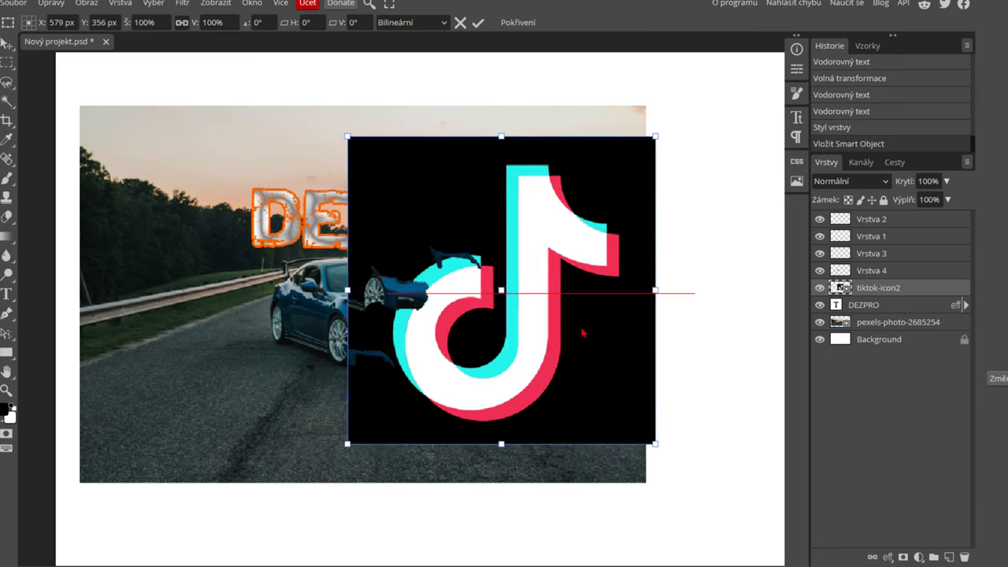
pyautogui.moveTo(655, 443); pyautogui.dragTo(557, 358)
pyautogui.moveTo(529, 326); pyautogui.dragTo(261, 352)
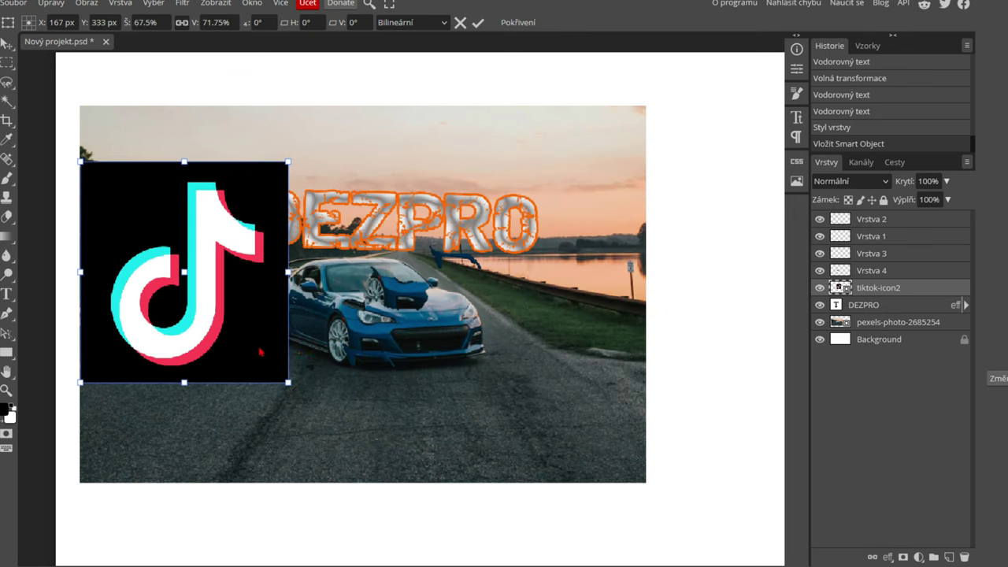
pyautogui.moveTo(251, 302); pyautogui.dragTo(275, 316)
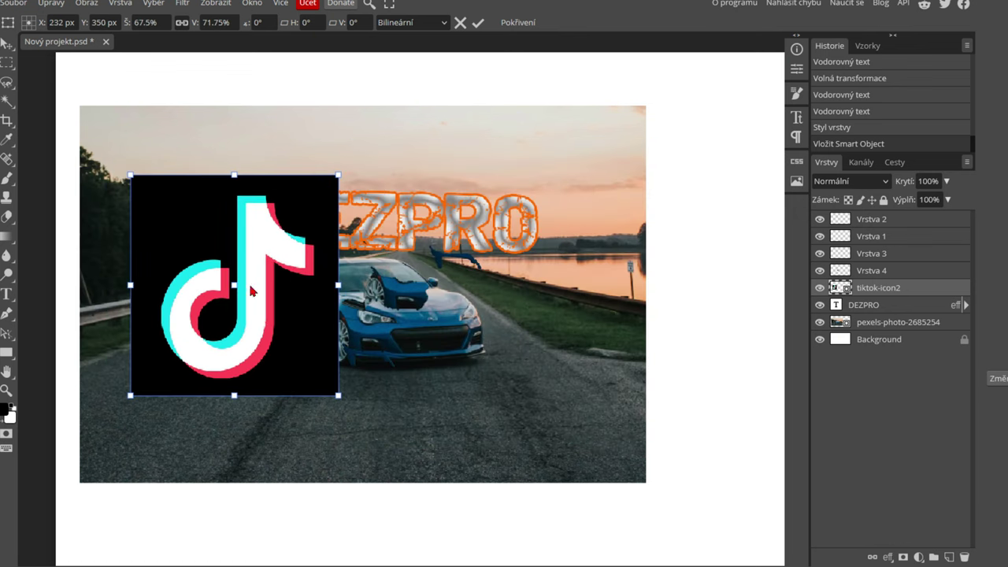
pyautogui.click(479, 23)
pyautogui.press('c')
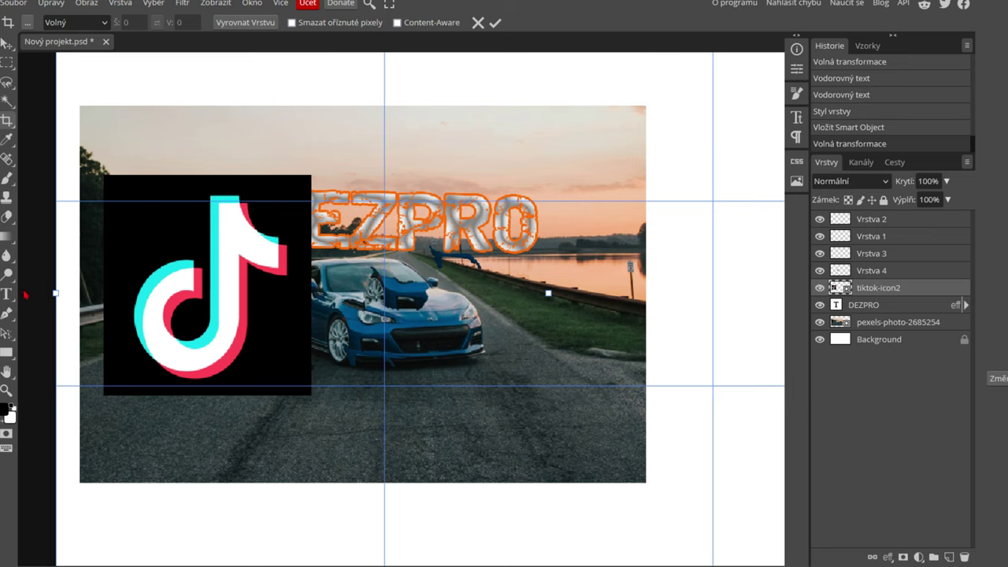
# Rasterize the TikTok layer and erase its black background with the Magic Eraser
pyautogui.click(7, 218)
pyautogui.click(143, 211)
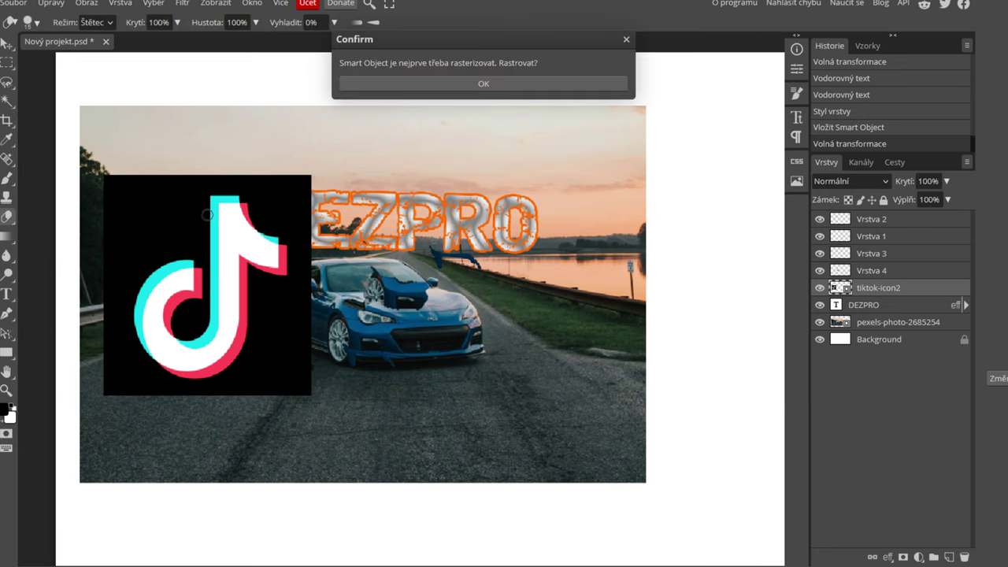
pyautogui.click(458, 83)
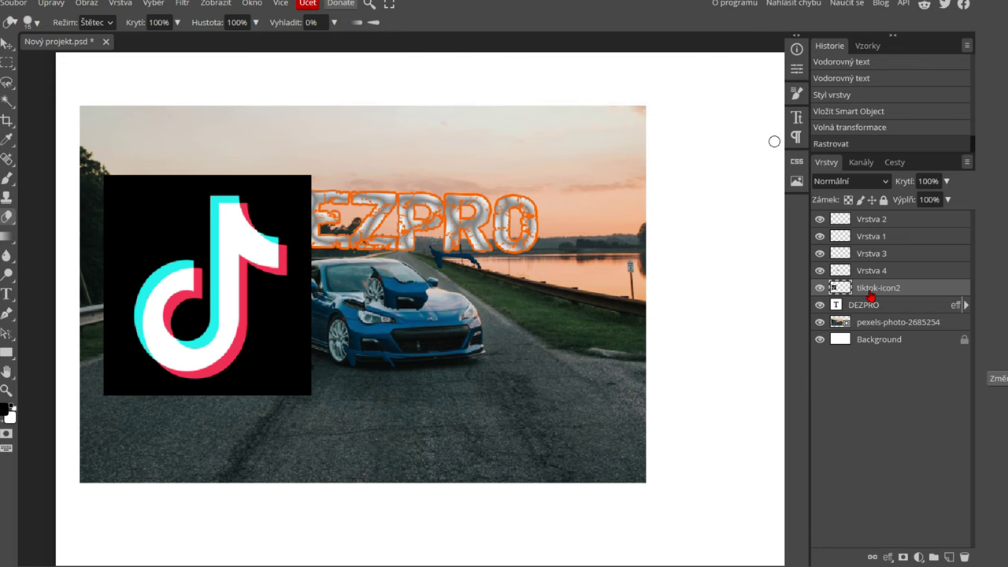
pyautogui.moveTo(136, 218)
pyautogui.mouseDown()
pyautogui.moveTo(180, 179)
pyautogui.moveTo(95, 223)
pyautogui.mouseUp()
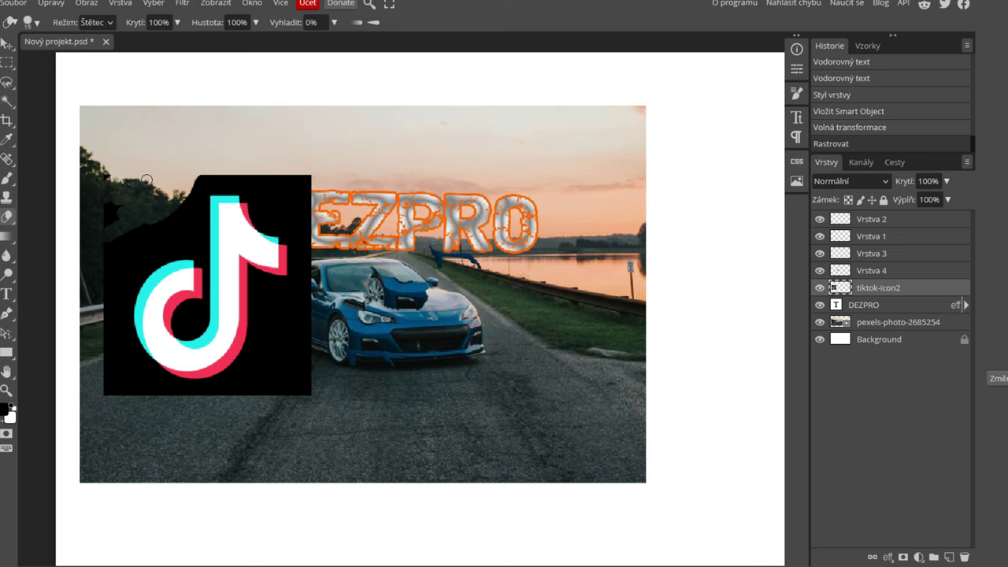
pyautogui.moveTo(95, 223); pyautogui.dragTo(106, 240)
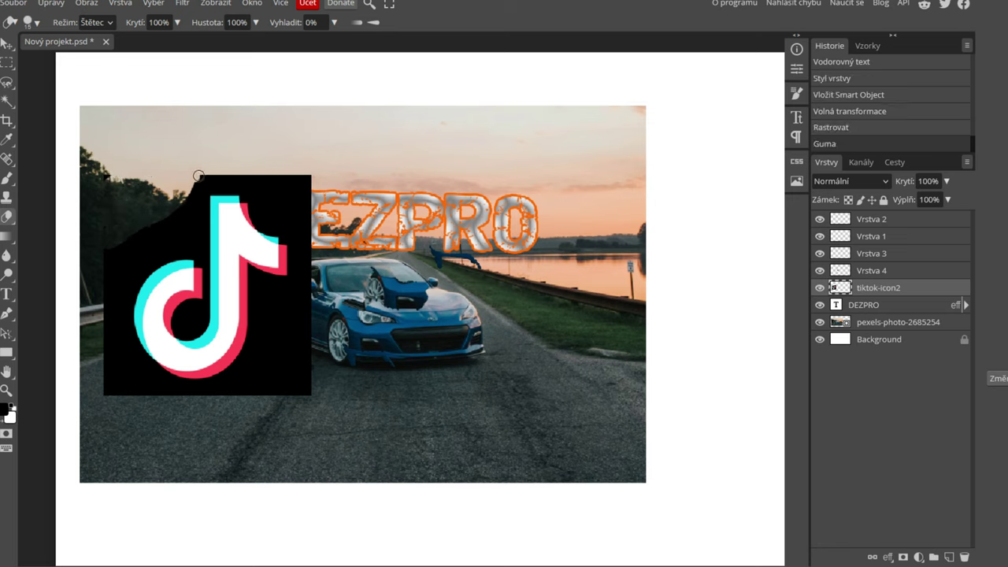
pyautogui.rightClick(5, 218)
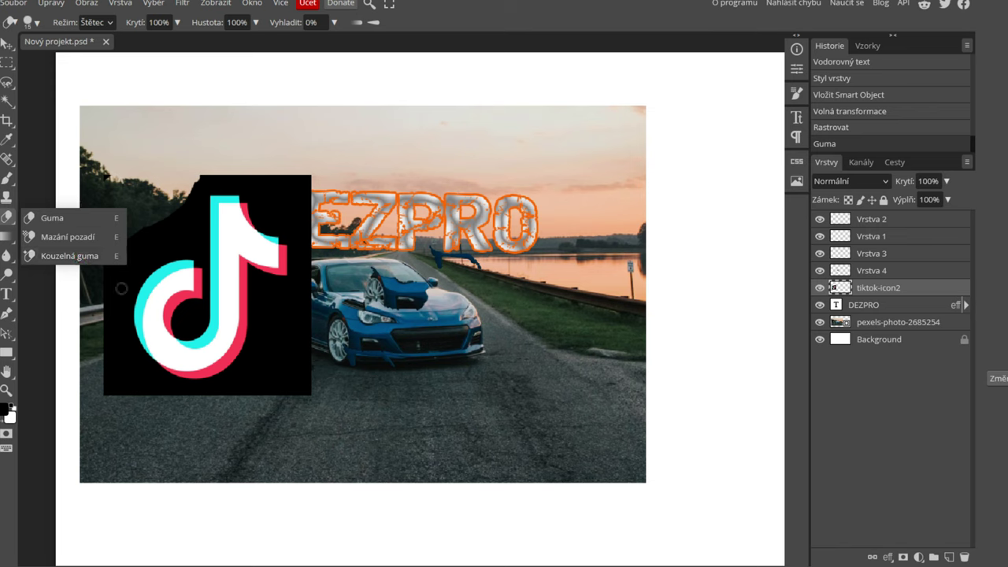
pyautogui.click(68, 257)
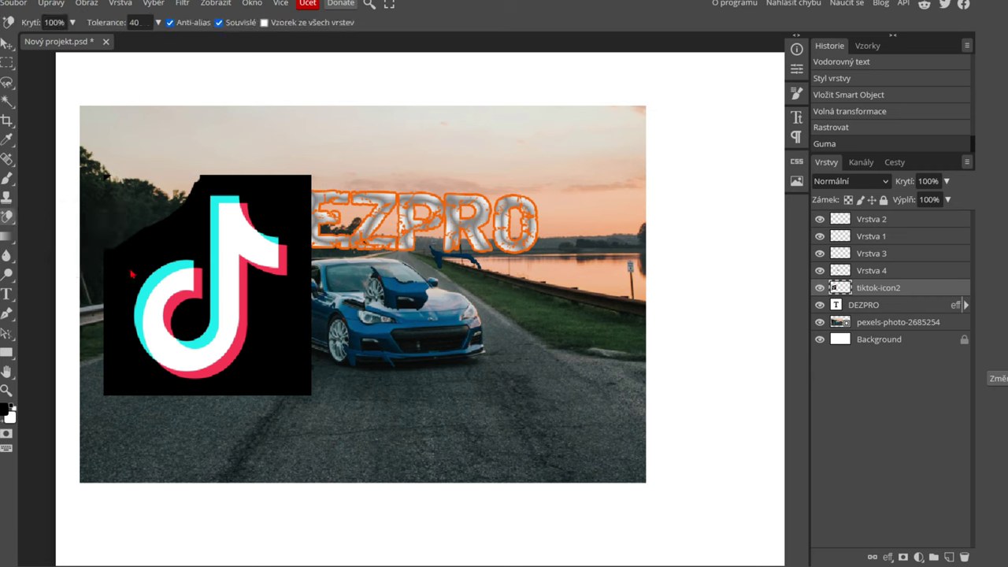
pyautogui.click(167, 253)
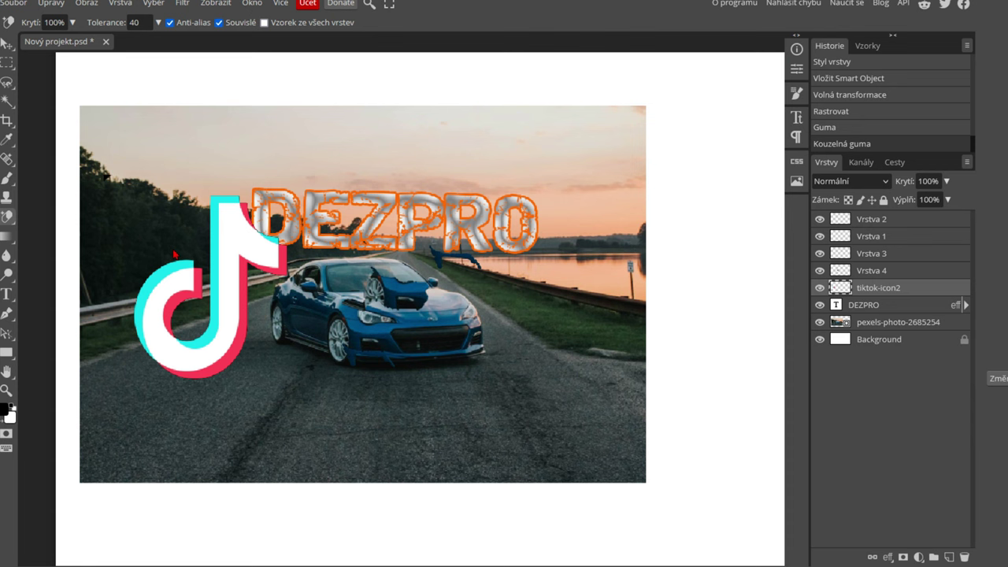
# Try the TikTok logo on the right, near DEZPRO, then down over the car
pyautogui.click(6, 44)
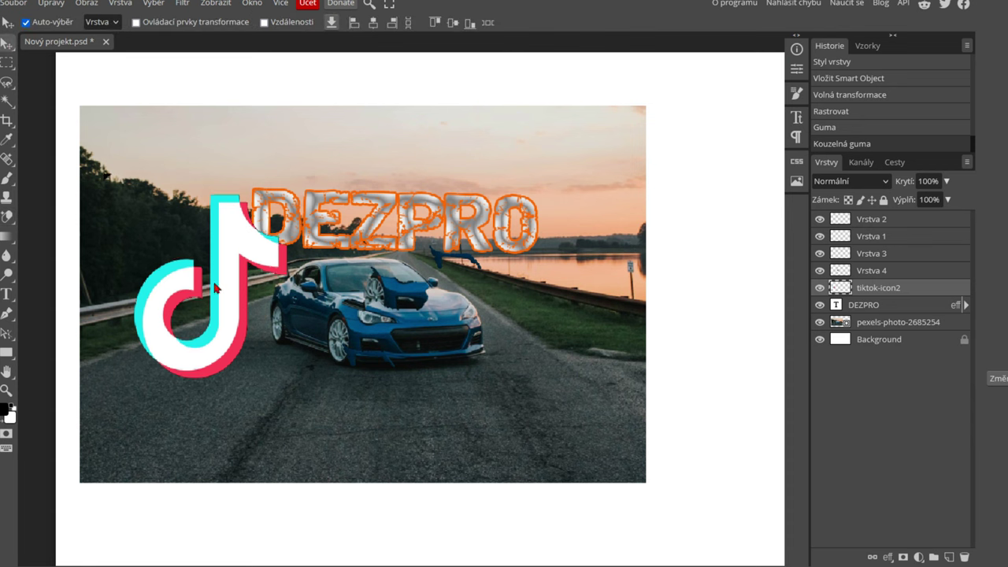
pyautogui.moveTo(201, 303); pyautogui.dragTo(499, 303)
pyautogui.moveTo(405, 177); pyautogui.dragTo(362, 167)
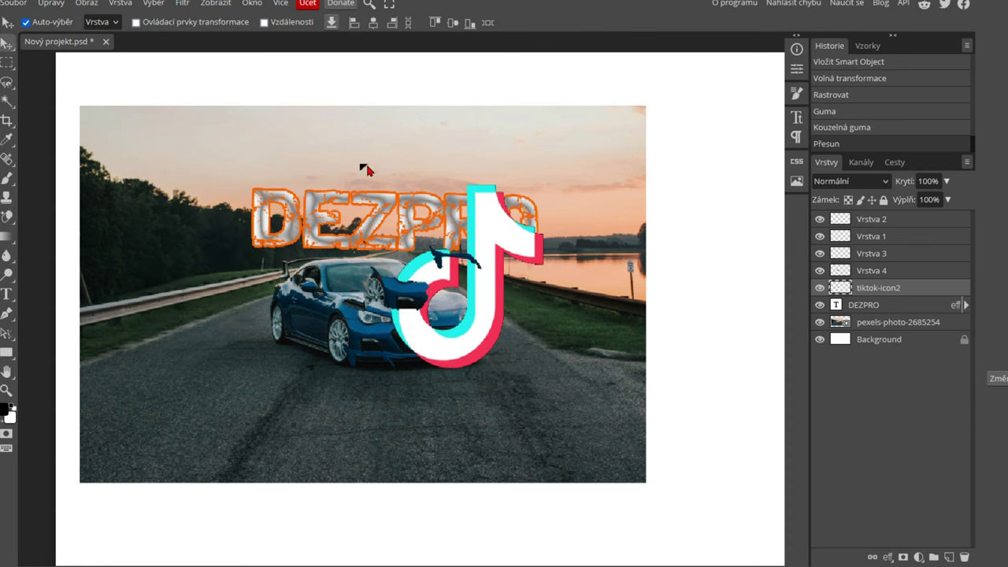
pyautogui.moveTo(475, 333)
pyautogui.mouseDown()
pyautogui.moveTo(575, 382)
pyautogui.moveTo(398, 358)
pyautogui.mouseUp()
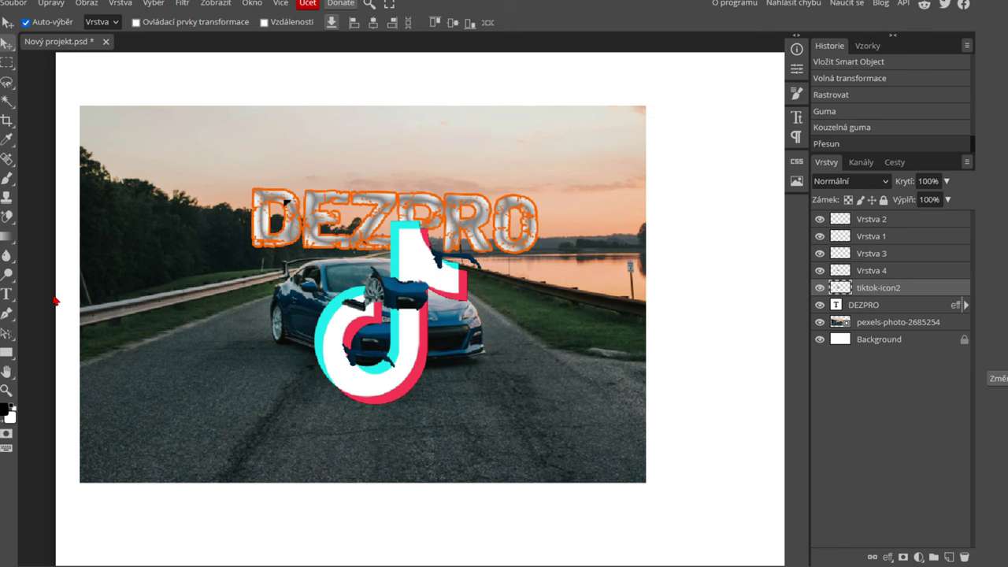
pyautogui.rightClick(7, 217)
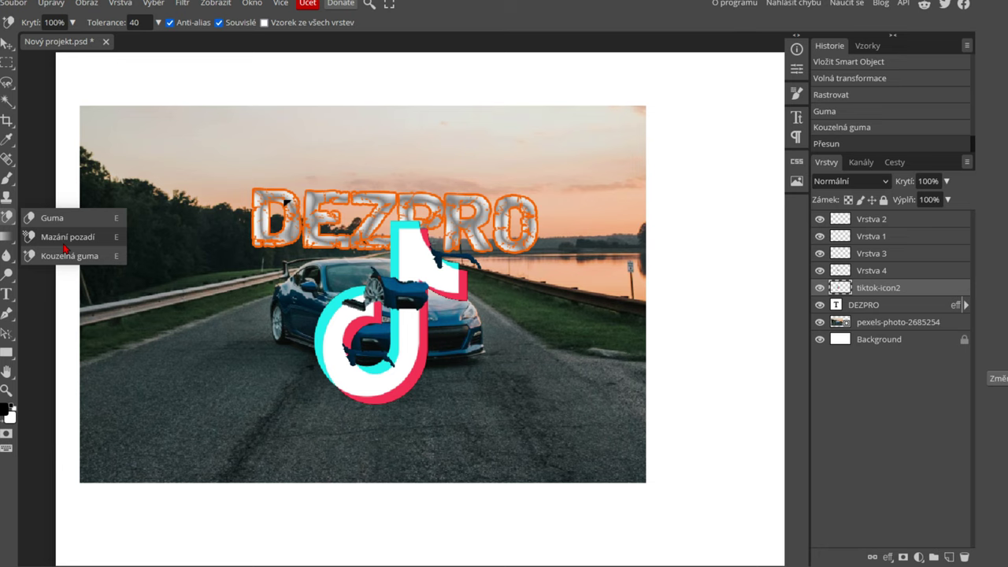
pyautogui.click(57, 260)
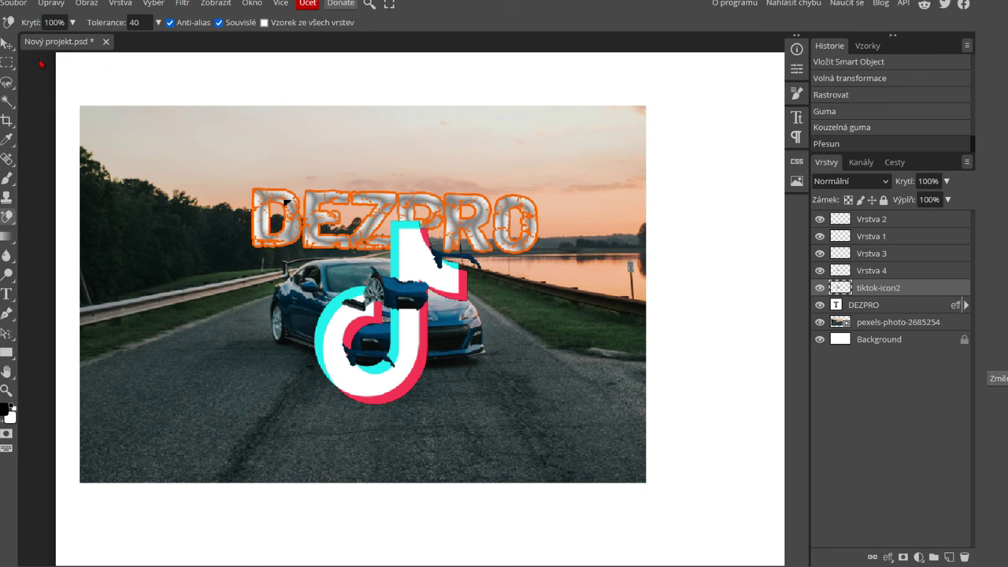
# Settle the TikTok logo left of the car, nudge the car photo, and open the File menu
pyautogui.click(7, 43)
pyautogui.moveTo(394, 374); pyautogui.dragTo(211, 376)
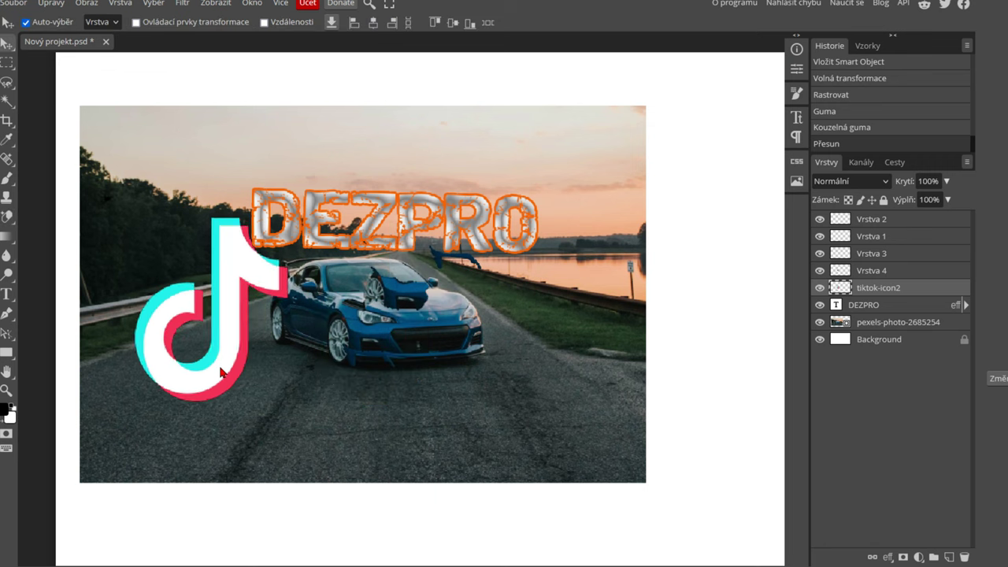
pyautogui.moveTo(384, 339); pyautogui.dragTo(385, 344)
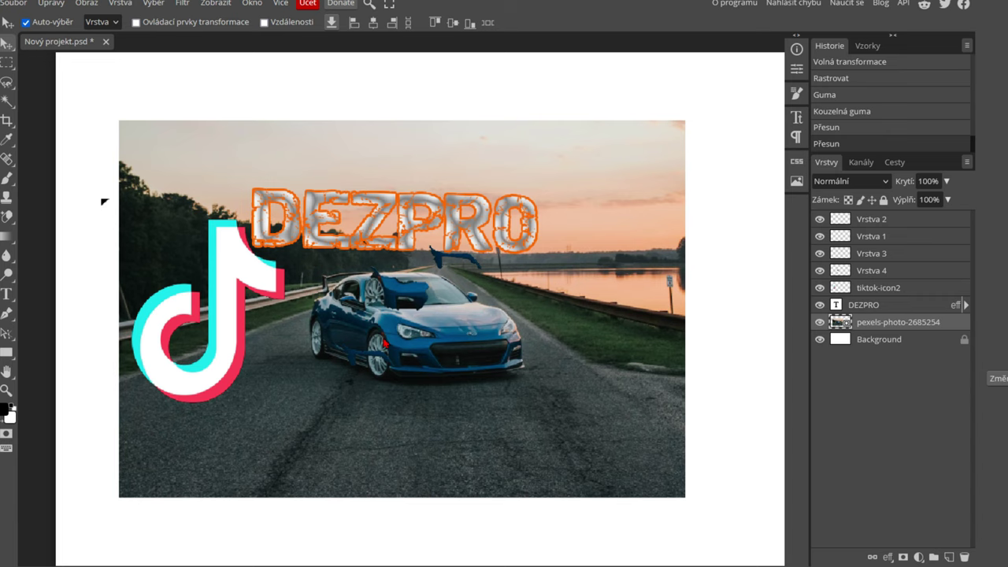
pyautogui.scroll(-1, 338, 335)
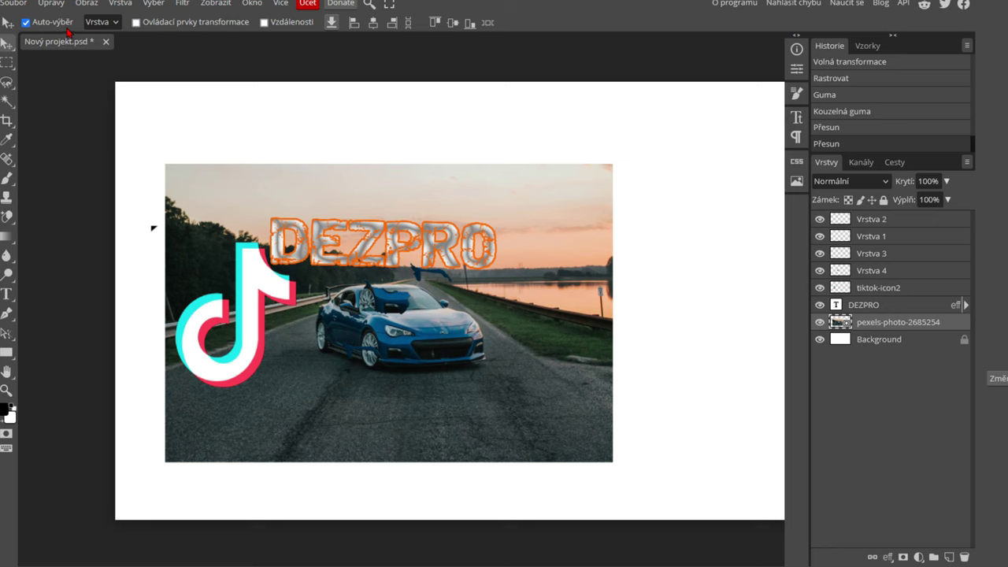
pyautogui.click(17, 5)
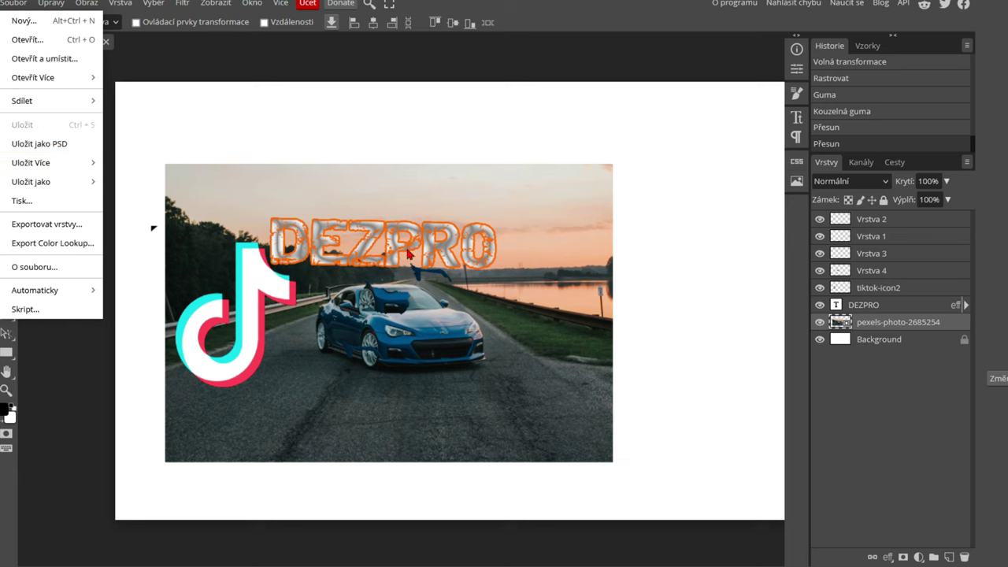
# Nudge DEZPRO up-right, then export the design as a 1280×720 PNG at 100% quality
pyautogui.moveTo(355, 254); pyautogui.dragTo(417, 230)
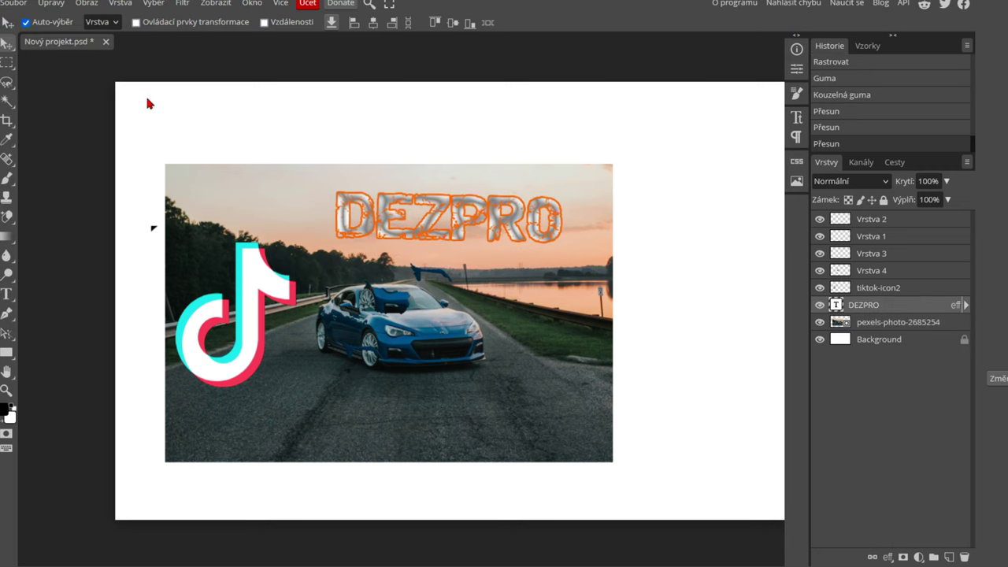
pyautogui.click(18, 4)
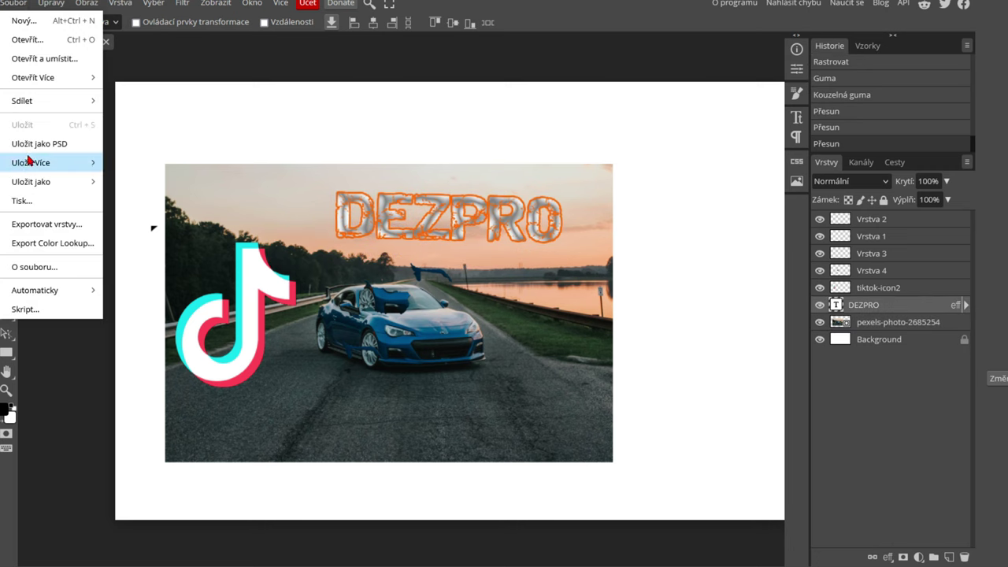
pyautogui.moveTo(31, 182)
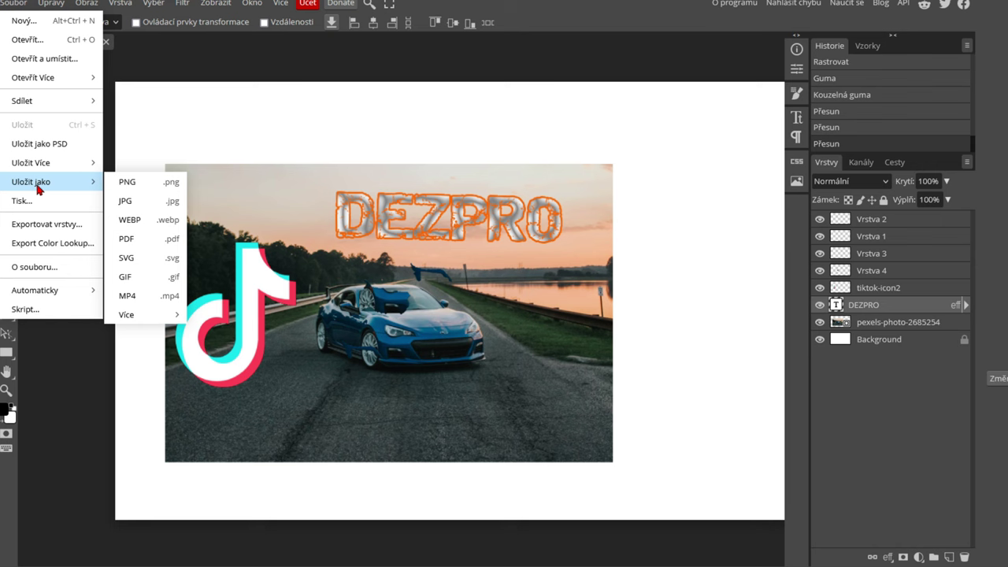
pyautogui.click(171, 189)
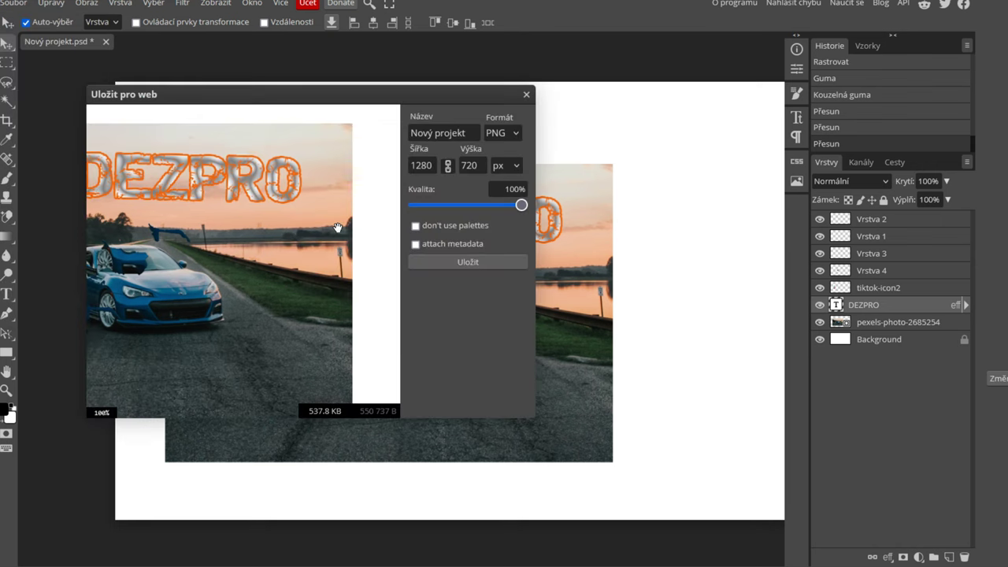
pyautogui.scroll(-1, 335, 228)
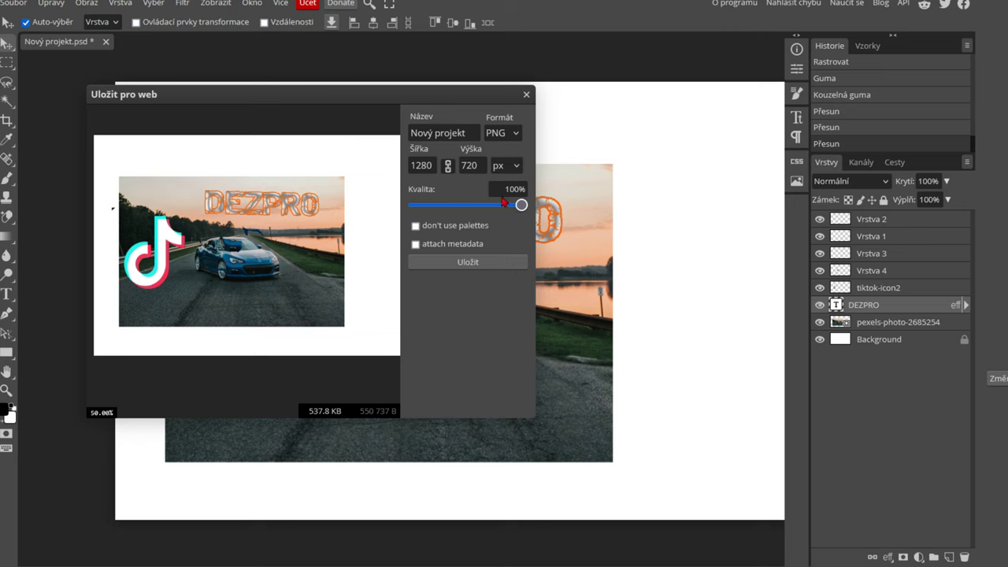
pyautogui.moveTo(521, 205)
pyautogui.mouseDown()
pyautogui.moveTo(400, 209)
pyautogui.moveTo(551, 207)
pyautogui.mouseUp()
pyautogui.tripleClick(454, 133)
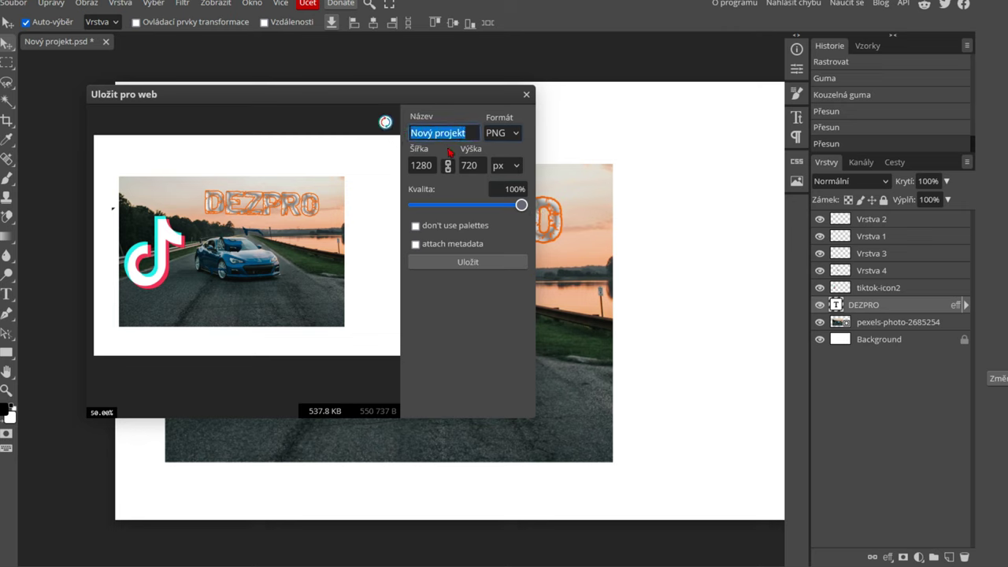
pyautogui.press('Tab')
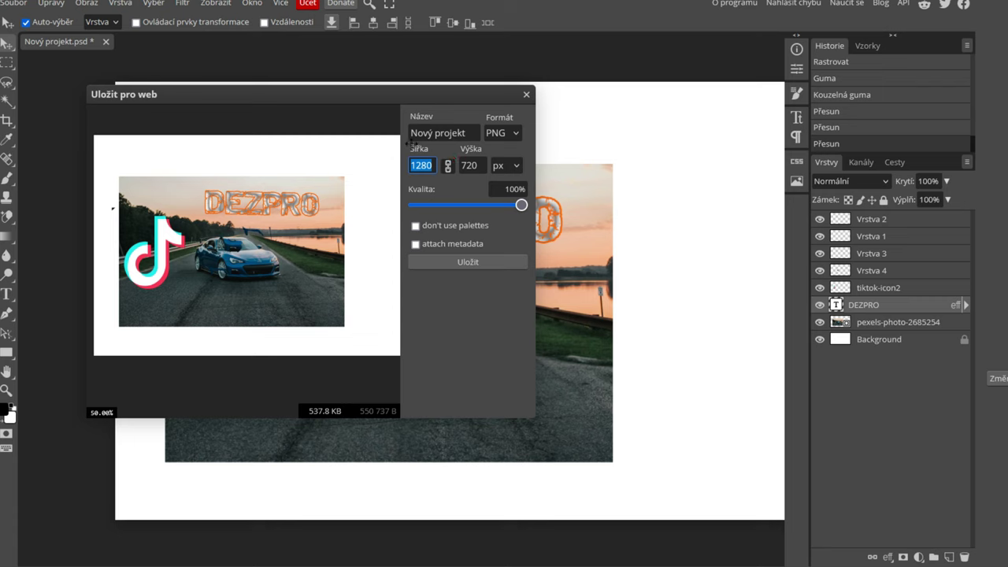
pyautogui.click(484, 263)
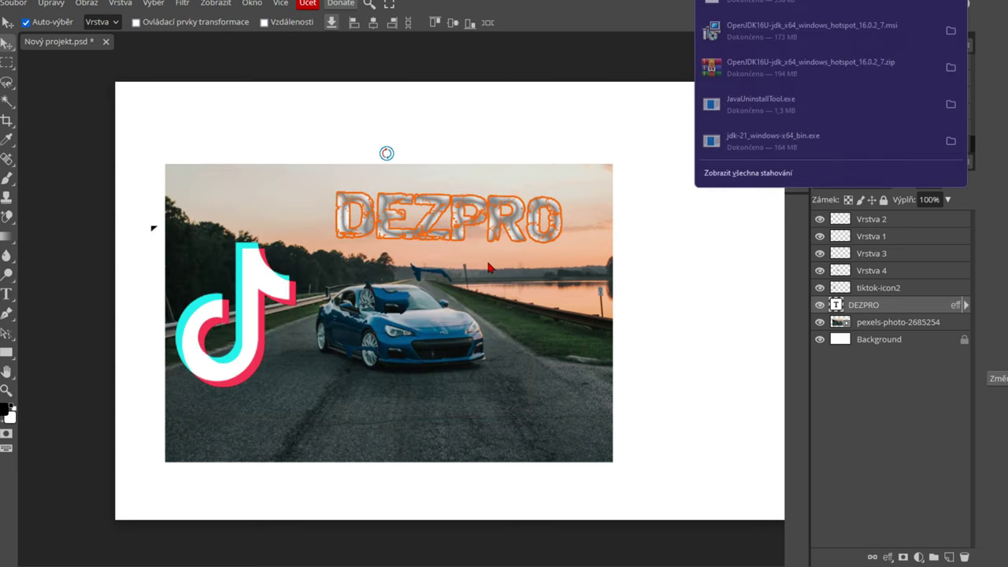